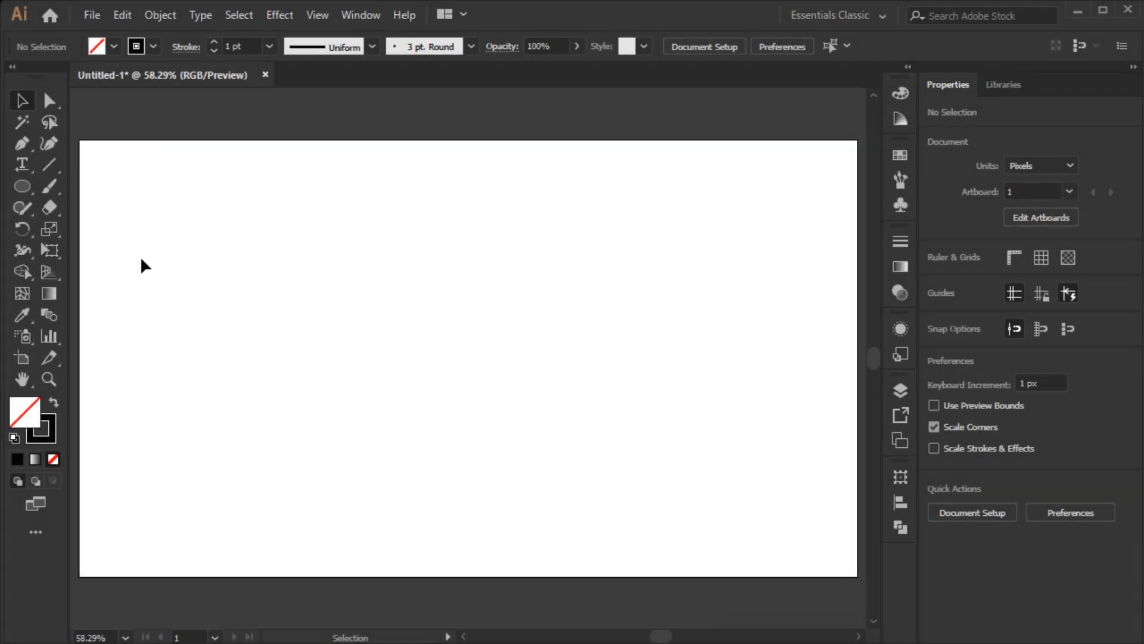
Step: Draw a 480 × 480 px circle with the Ellipse tool from the artboard's center
{"action": "left_click", "coordinate": [33, 190]}
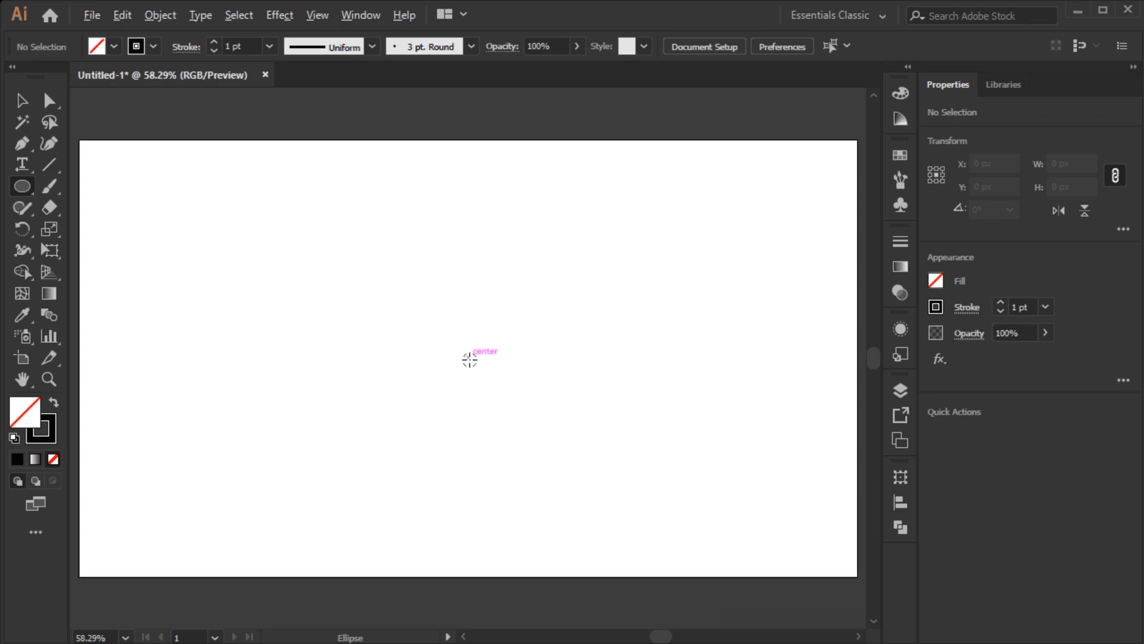
{"action": "left_click", "coordinate": [470, 358]}
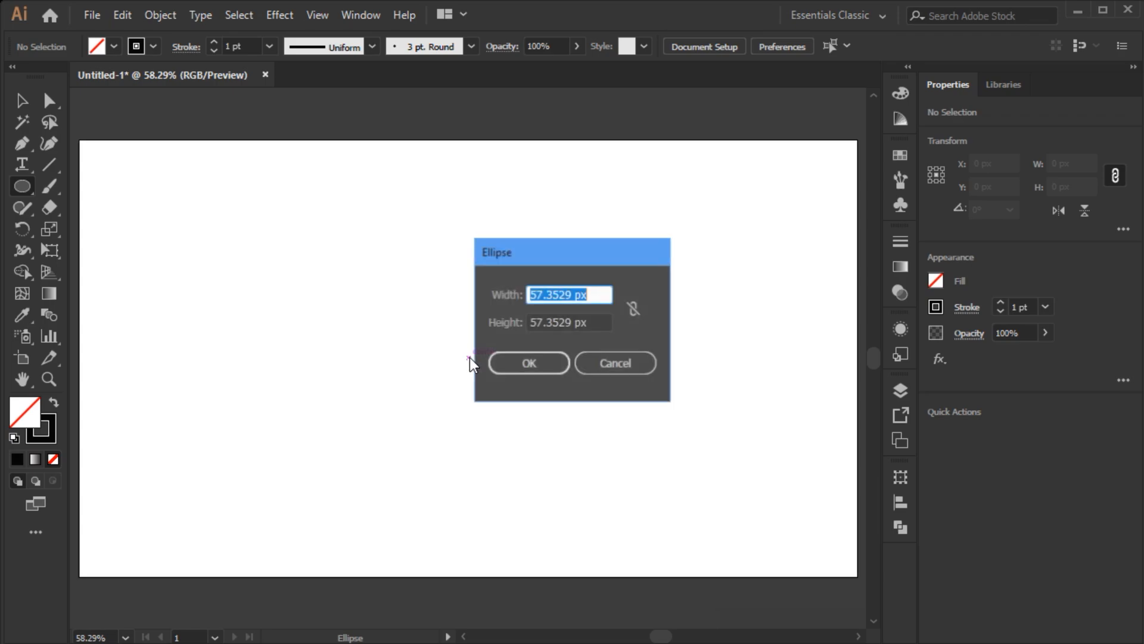
{"action": "type", "text": "480"}
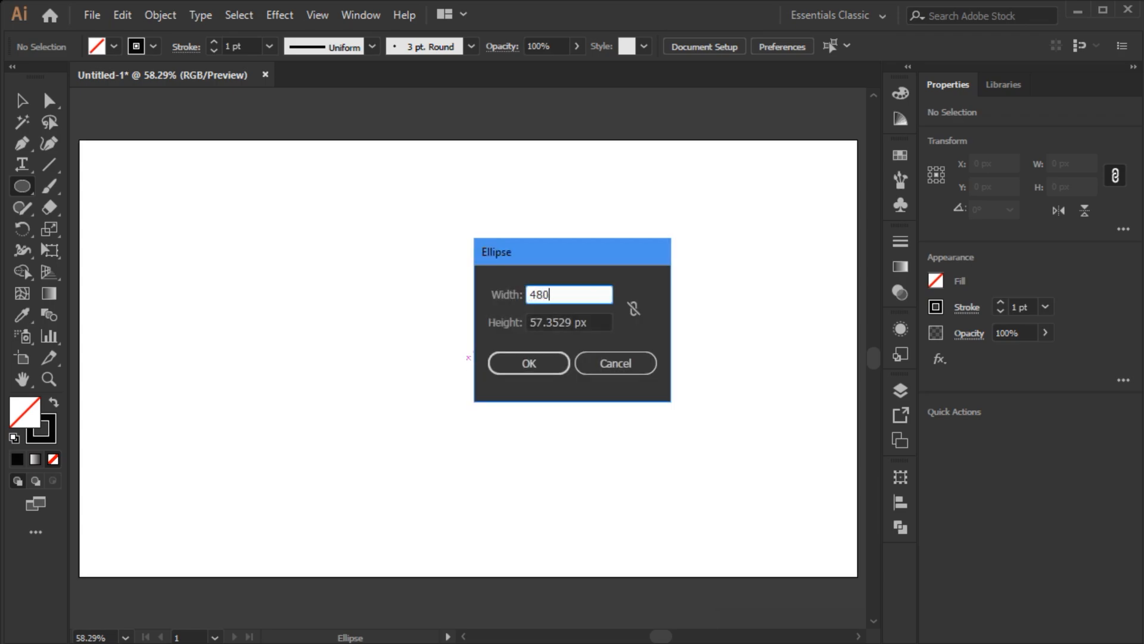
{"action": "double_click", "coordinate": [568, 322]}
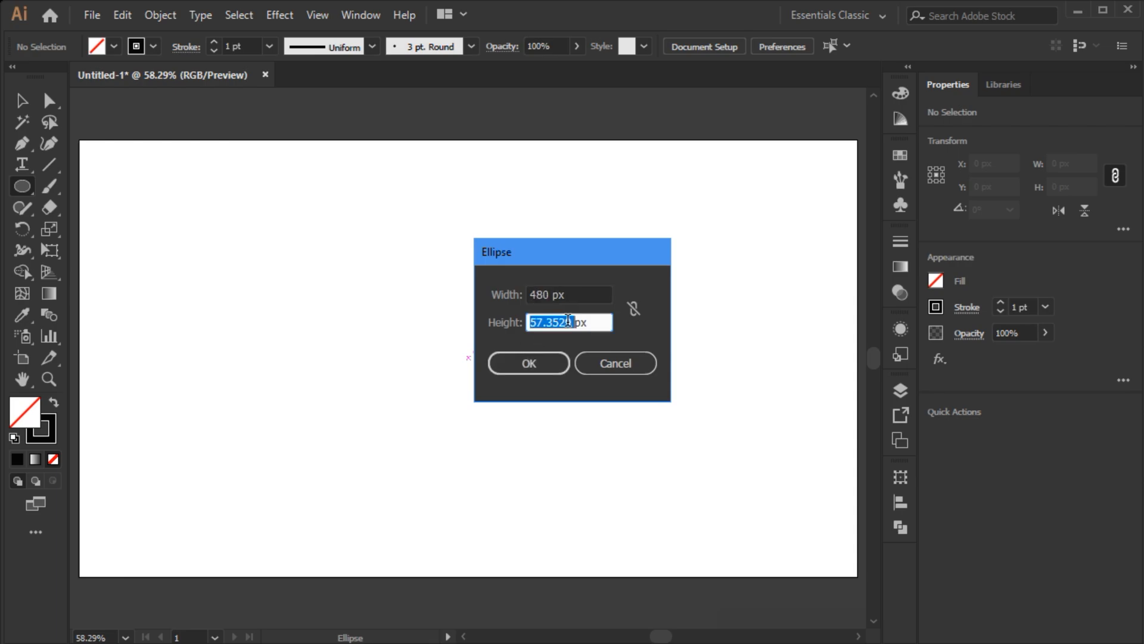
{"action": "type", "text": "48"}
{"action": "left_click", "coordinate": [532, 363]}
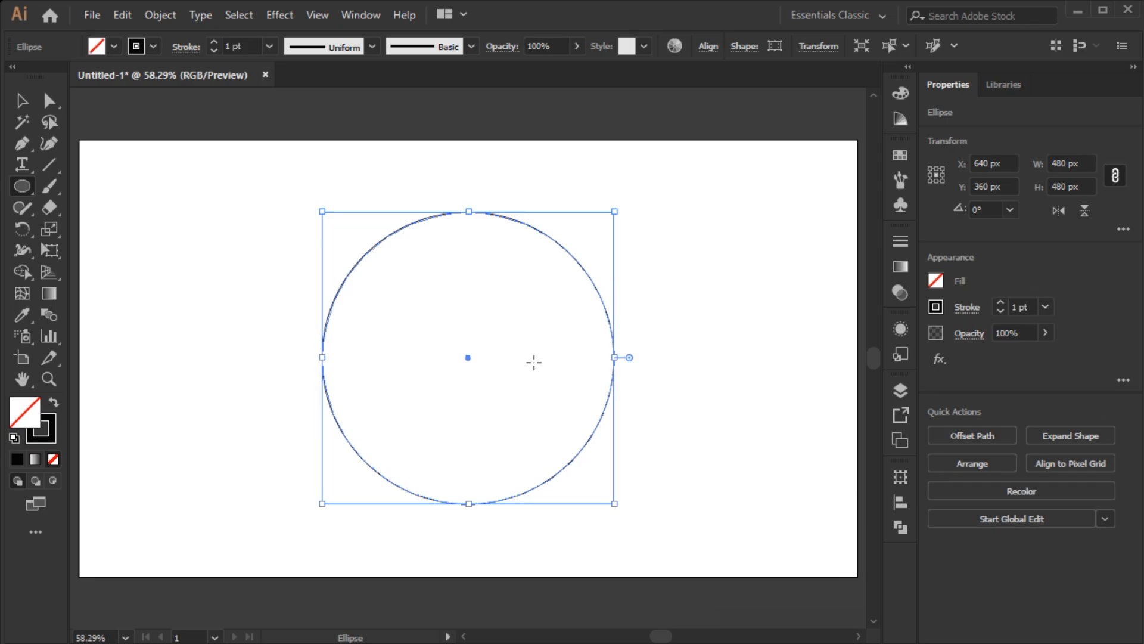
{"action": "key", "text": "v"}
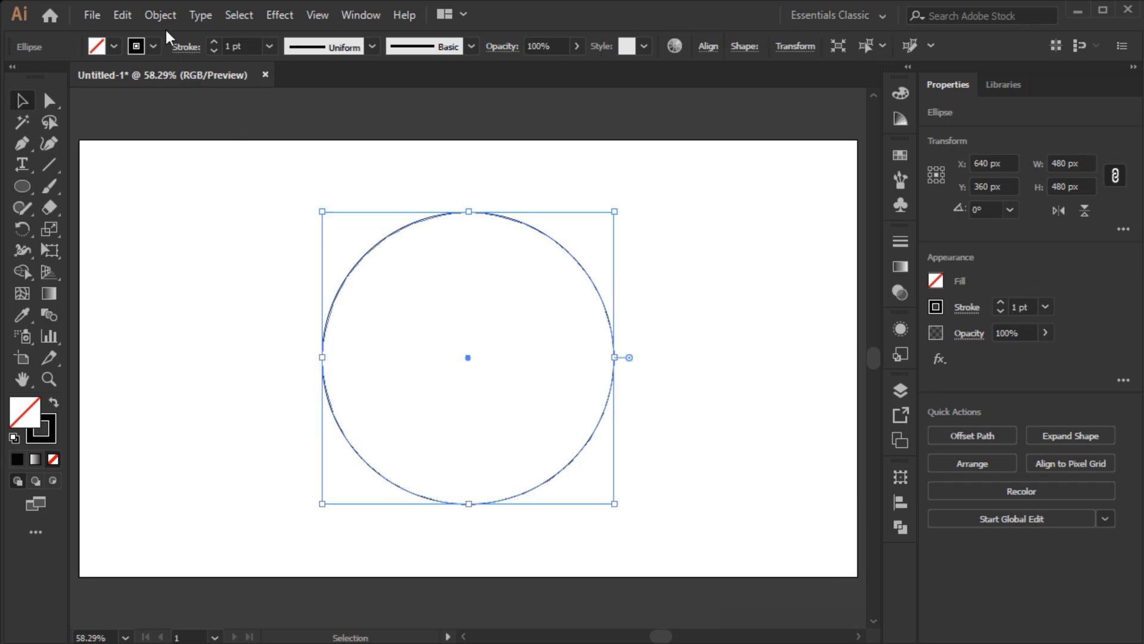
Step: Offset the circle's path by -35 px with Miter joins and a miter limit of 4 to add a smaller concentric circle
{"action": "left_click", "coordinate": [160, 12]}
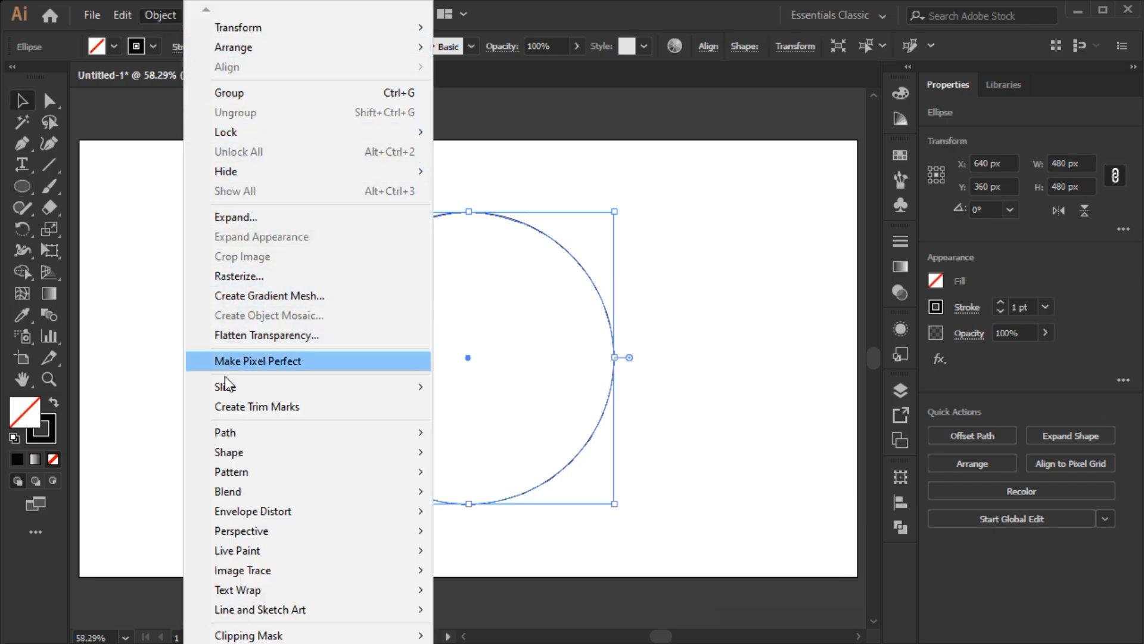
{"action": "mouse_move", "coordinate": [238, 433]}
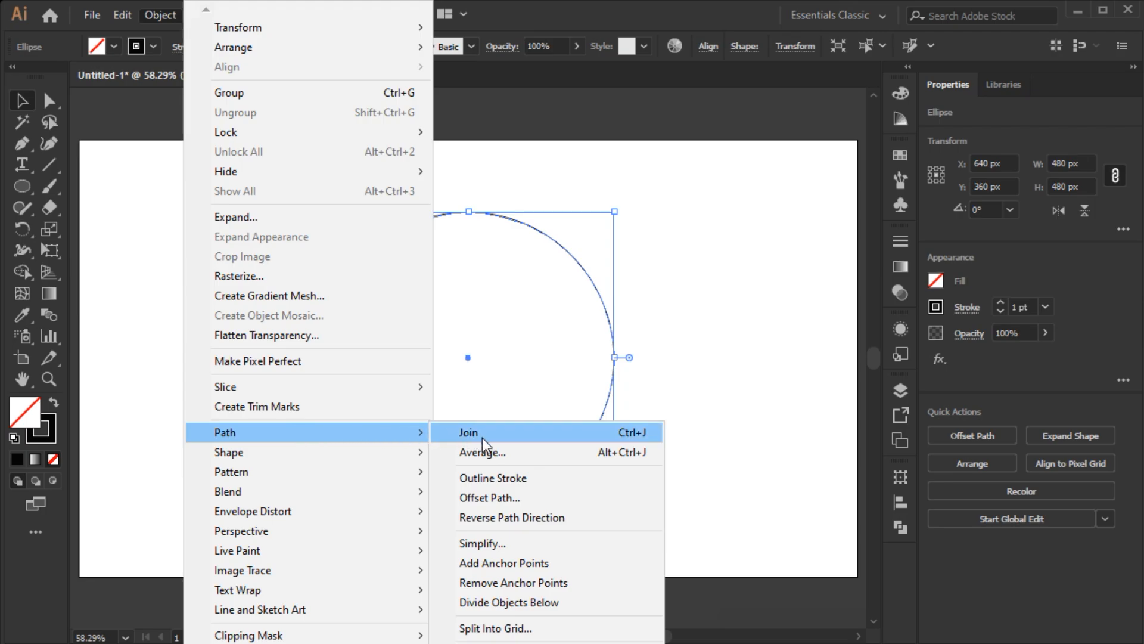
{"action": "left_click", "coordinate": [476, 499]}
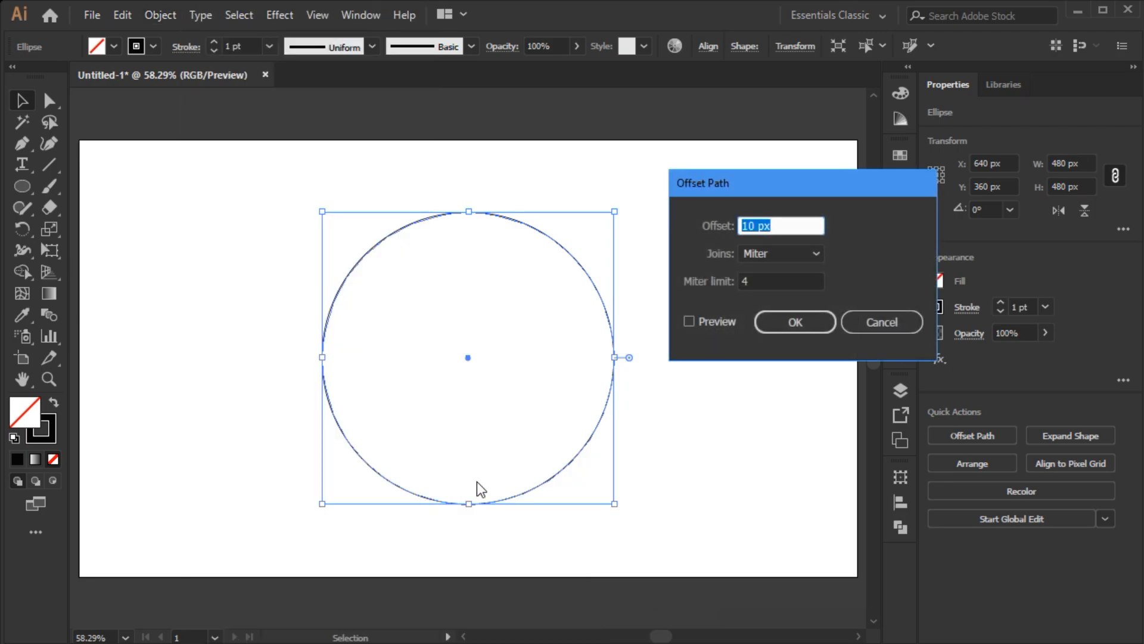
{"action": "left_click", "coordinate": [704, 320]}
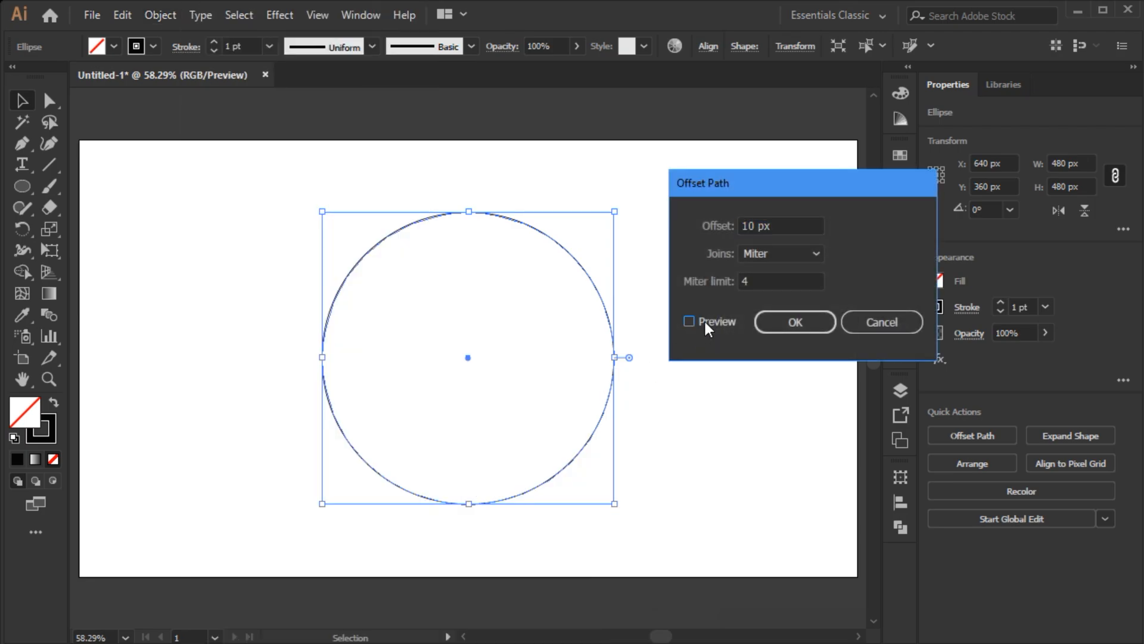
{"action": "left_click", "coordinate": [786, 220]}
{"action": "key", "text": "shift+Down"}
{"action": "key", "text": "shift+Down"}
{"action": "key", "text": "shift+Down"}
{"action": "key", "text": "shift+Down"}
{"action": "key", "text": "Down"}
{"action": "key", "text": "Down"}
{"action": "key", "text": "Down"}
{"action": "key", "text": "Down"}
{"action": "key", "text": "Down"}
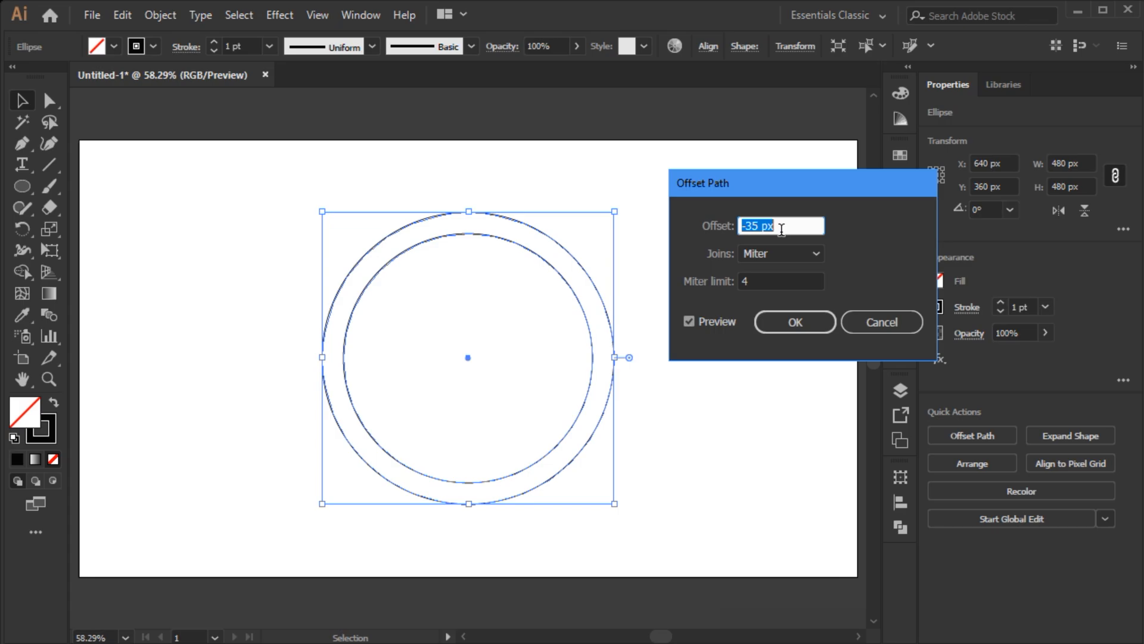
{"action": "left_click", "coordinate": [785, 325]}
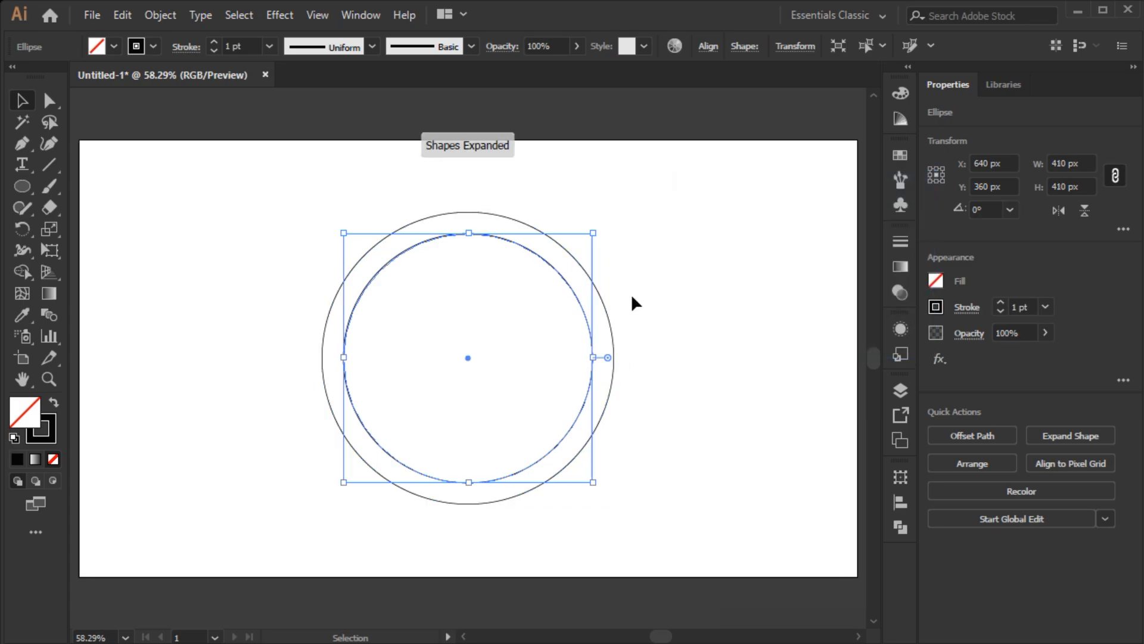
Step: Offset the selected inner circle by -35 px to add a third concentric circle
{"action": "left_click", "coordinate": [161, 14]}
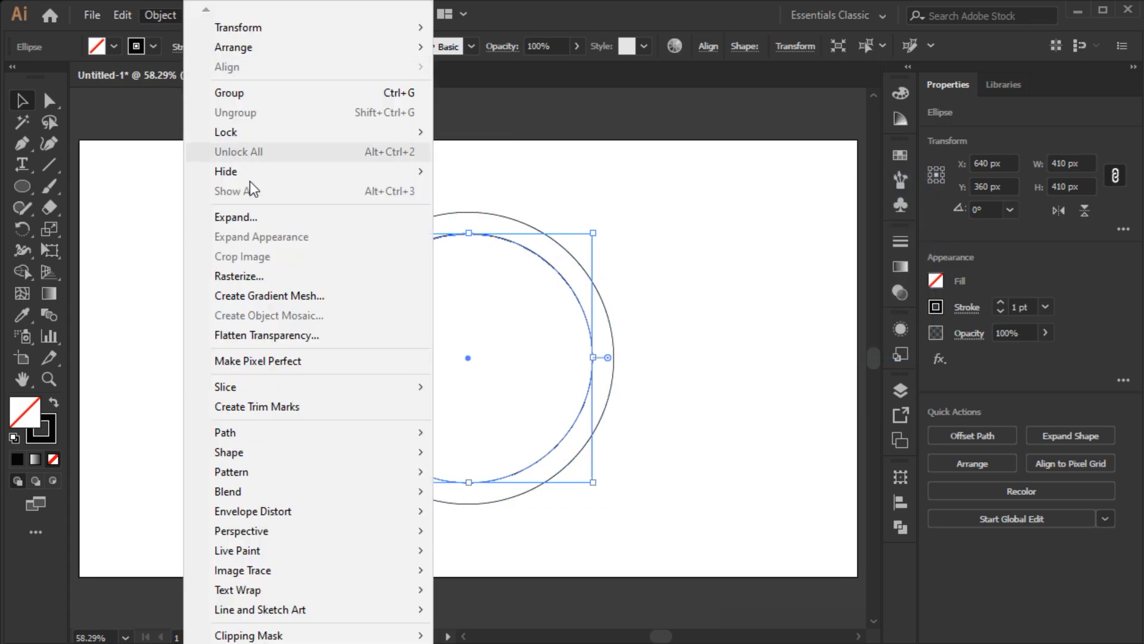
{"action": "mouse_move", "coordinate": [248, 431]}
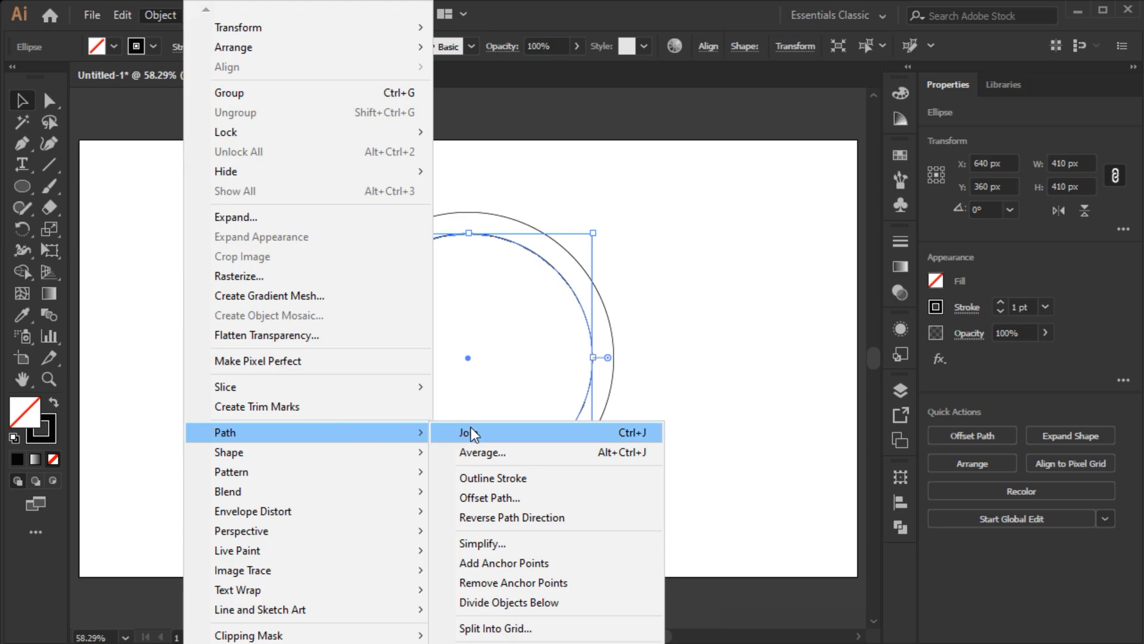
{"action": "left_click", "coordinate": [469, 497]}
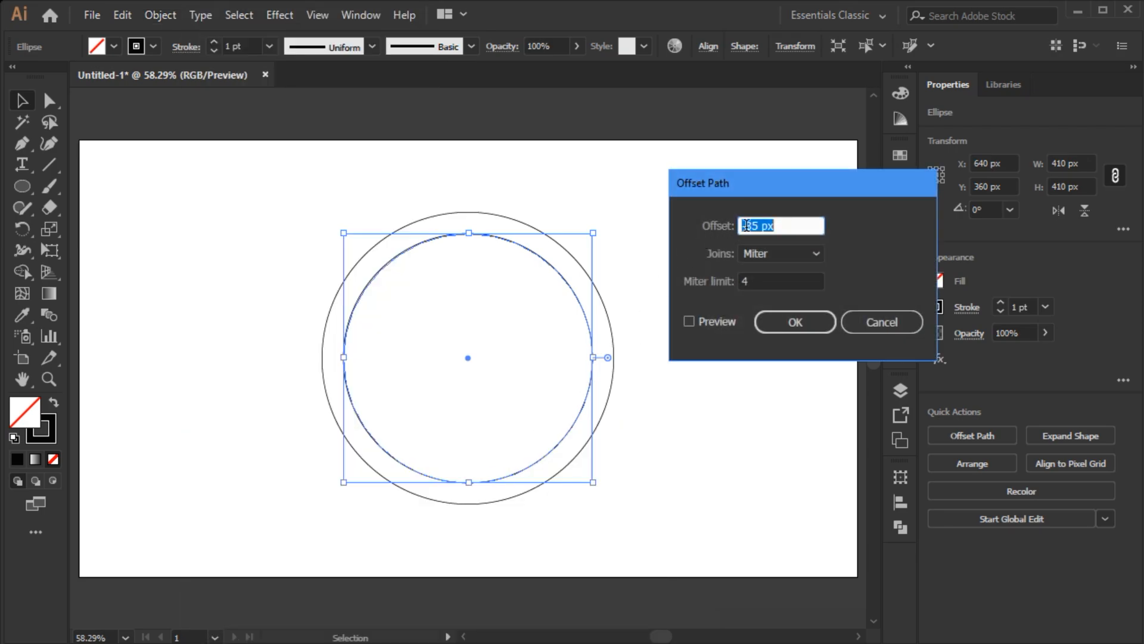
{"action": "left_click", "coordinate": [695, 323]}
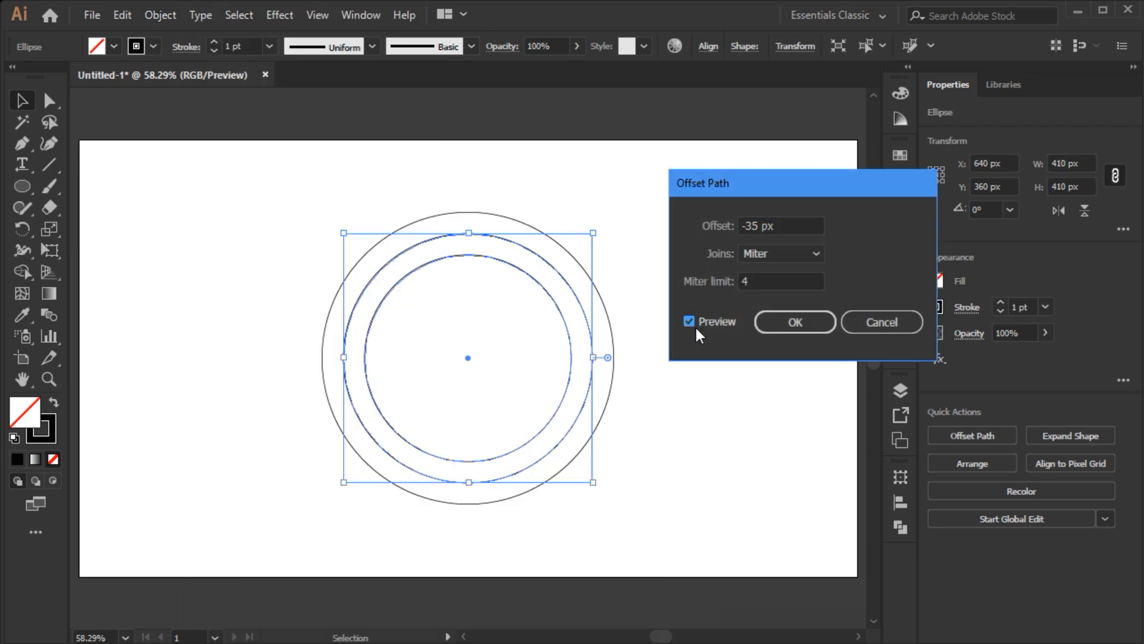
{"action": "left_click", "coordinate": [791, 324]}
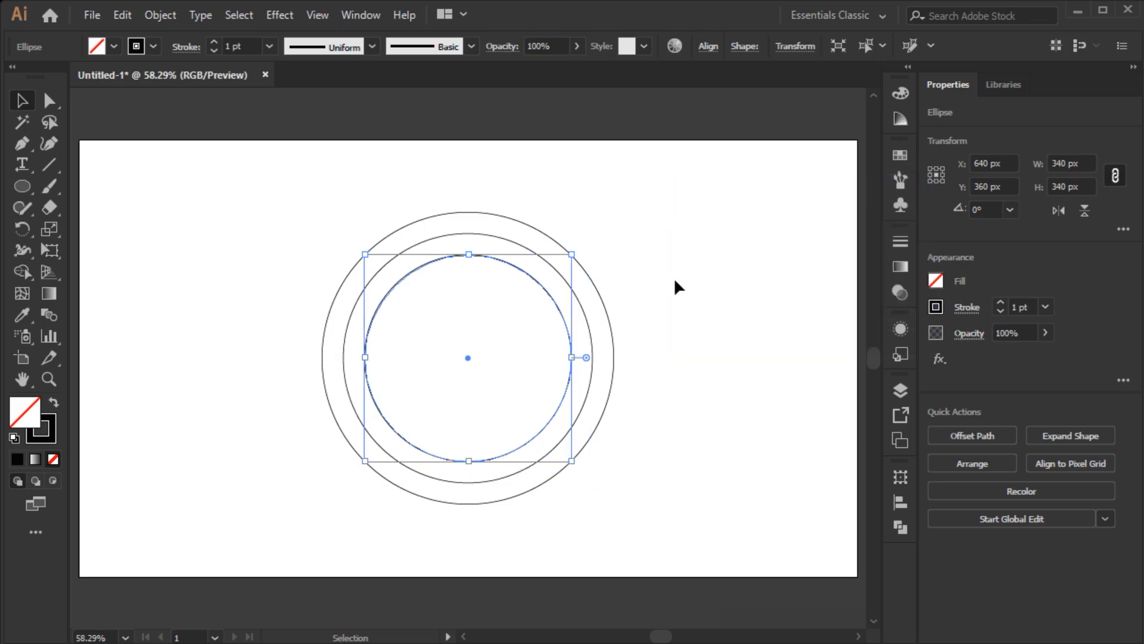
Step: Offset the smallest circle by -35 px to add a fourth concentric circle, and clear the selection
{"action": "left_click", "coordinate": [172, 14]}
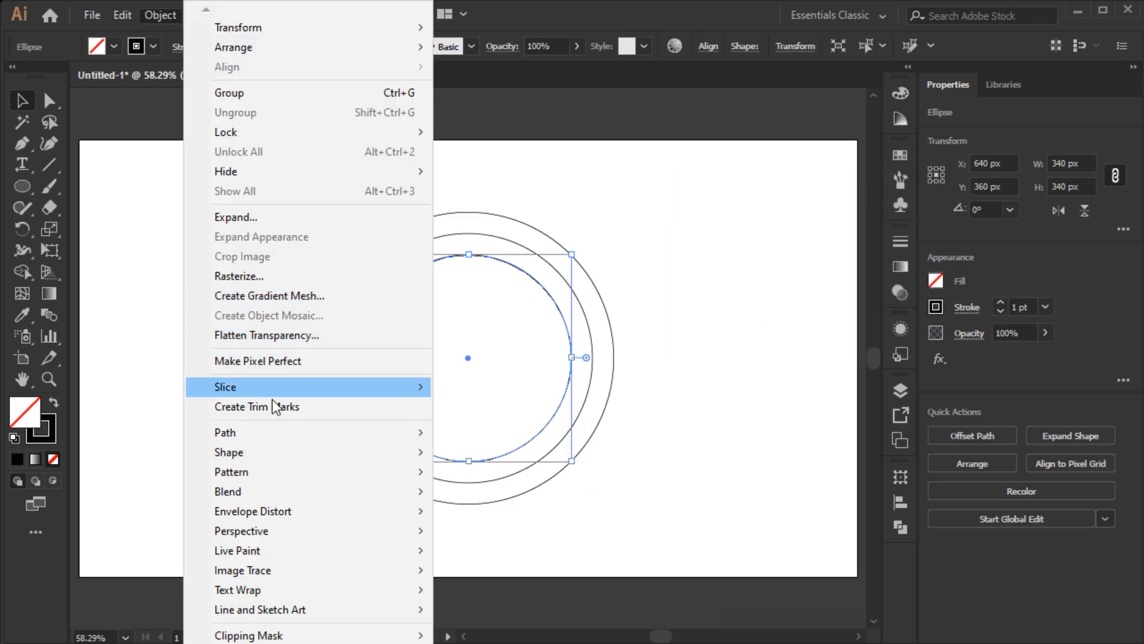
{"action": "mouse_move", "coordinate": [273, 433]}
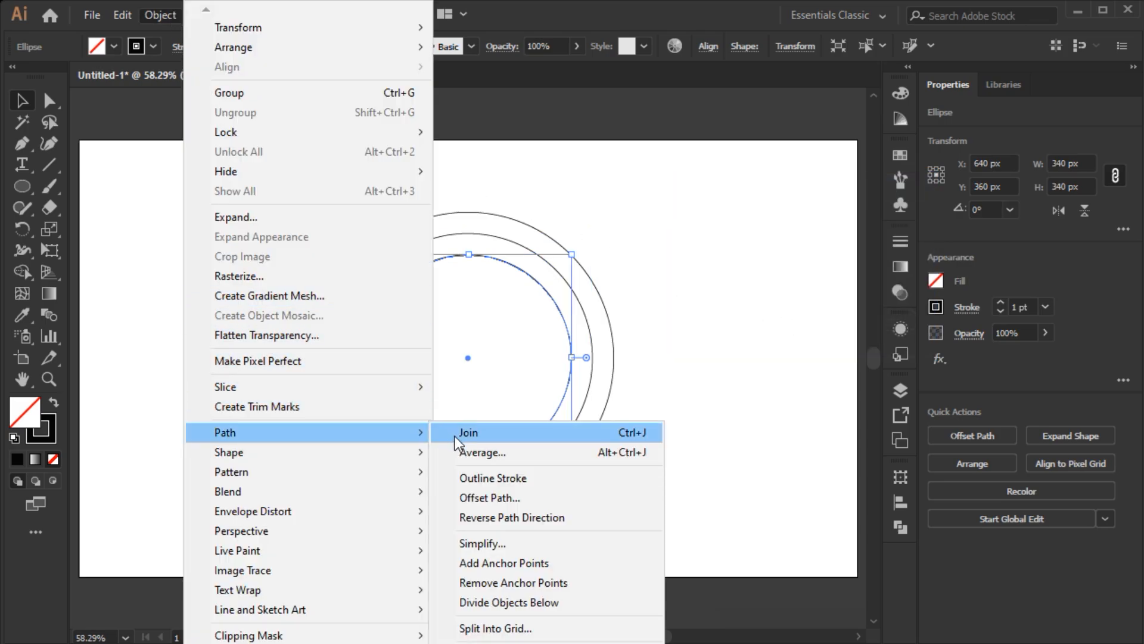
{"action": "left_click", "coordinate": [471, 497]}
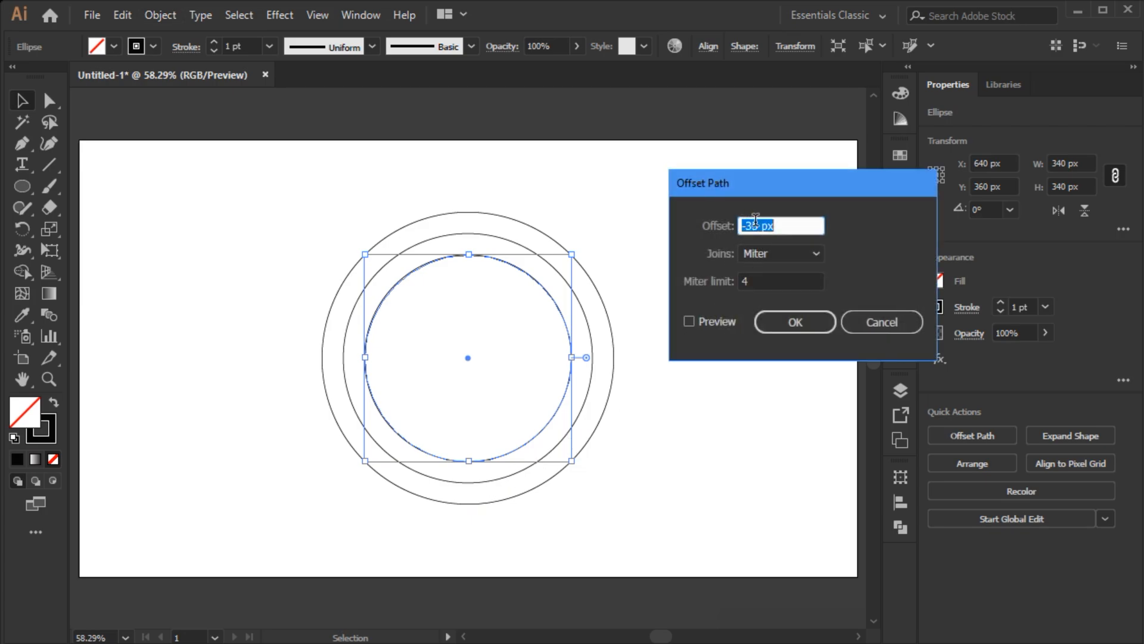
{"action": "left_click", "coordinate": [698, 323]}
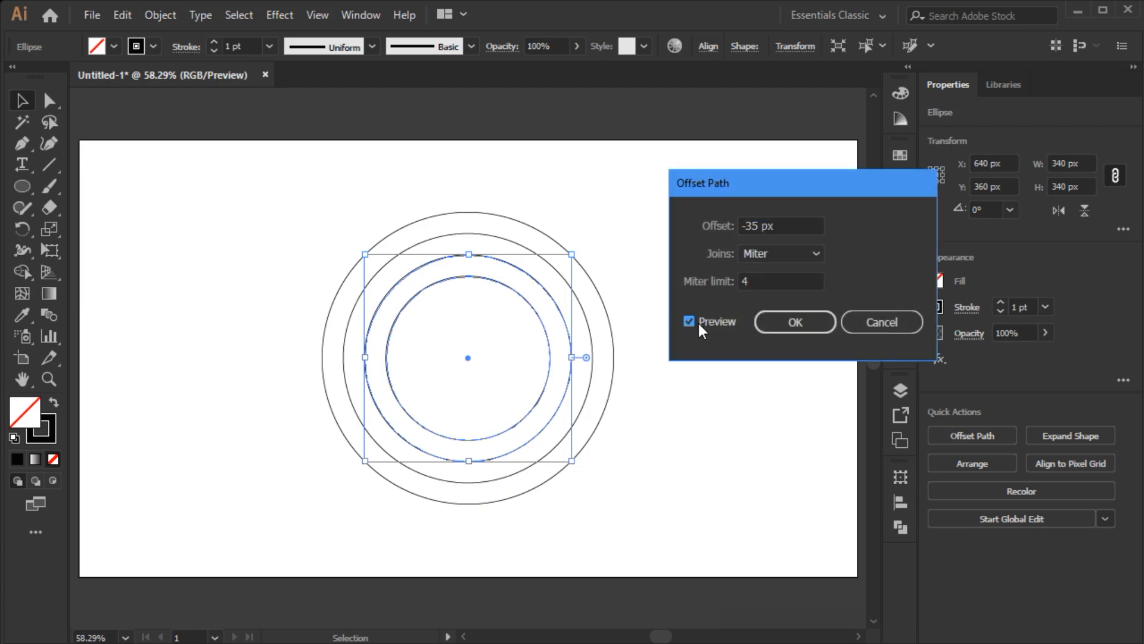
{"action": "left_click", "coordinate": [774, 323]}
{"action": "left_click", "coordinate": [466, 384]}
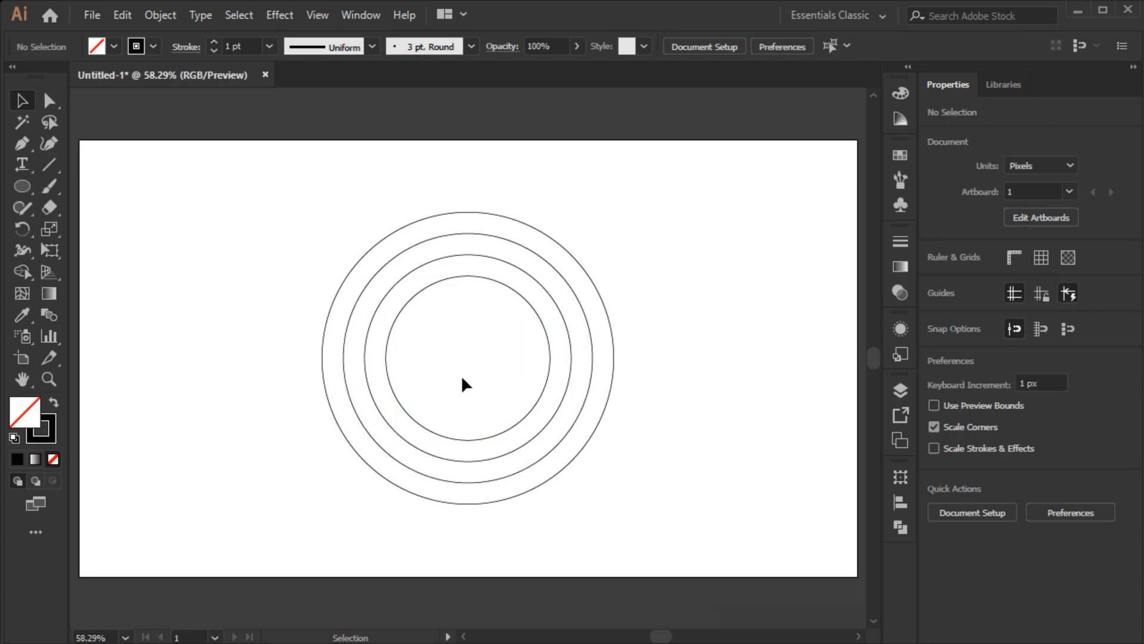
Step: Select the two outermost circles and hide them
{"action": "left_click_drag", "start_coordinate": [289, 338], "coordinate": [349, 385]}
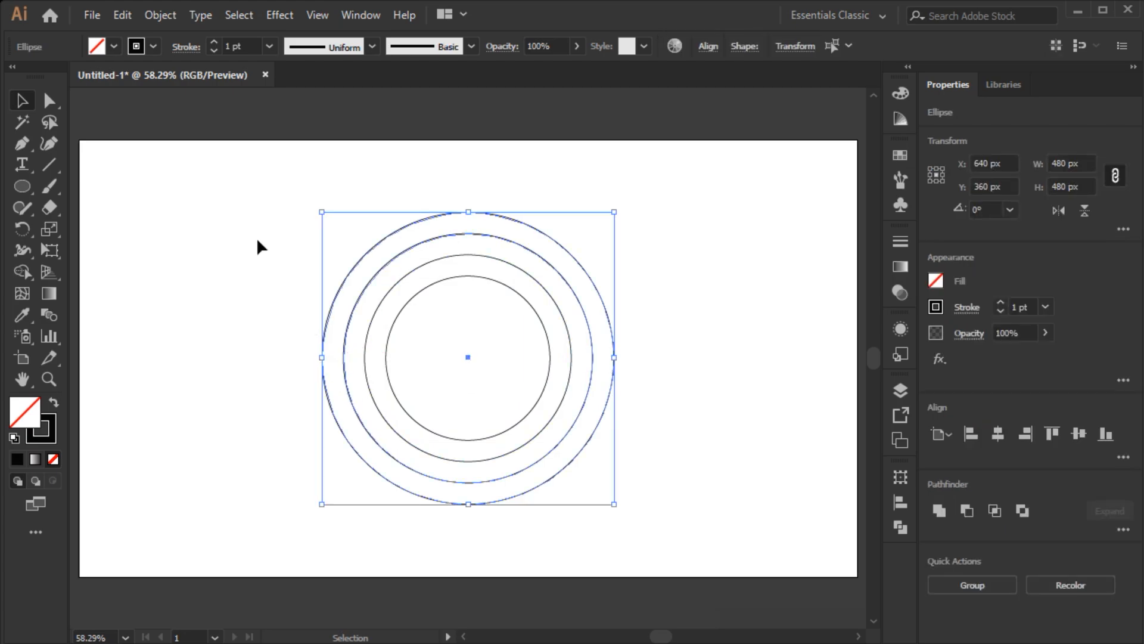
{"action": "left_click", "coordinate": [164, 13]}
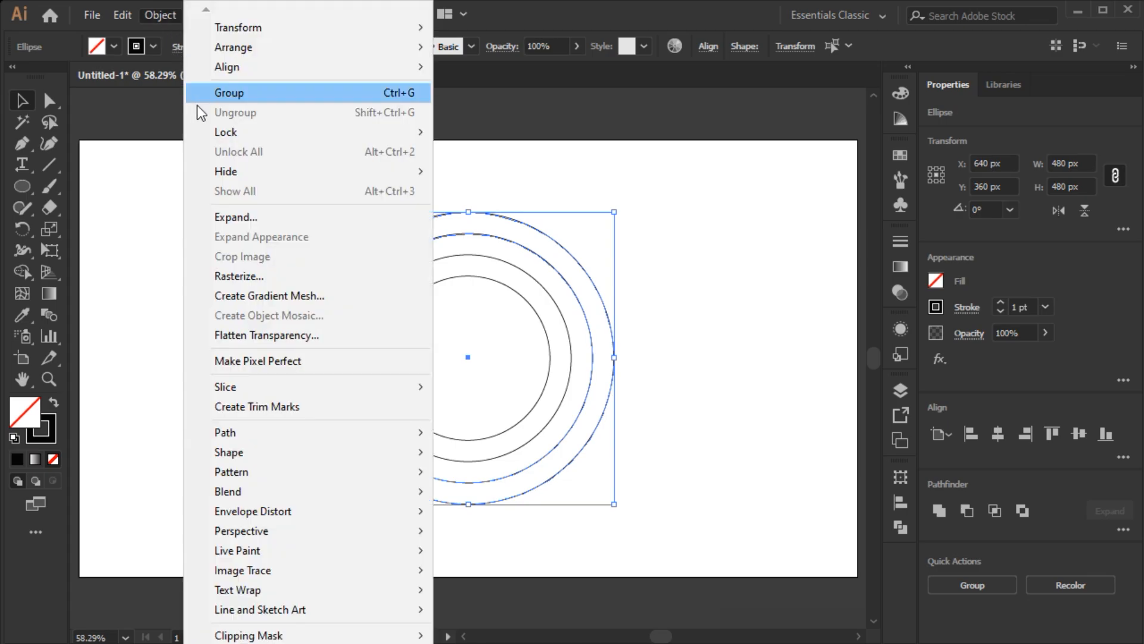
{"action": "mouse_move", "coordinate": [215, 171]}
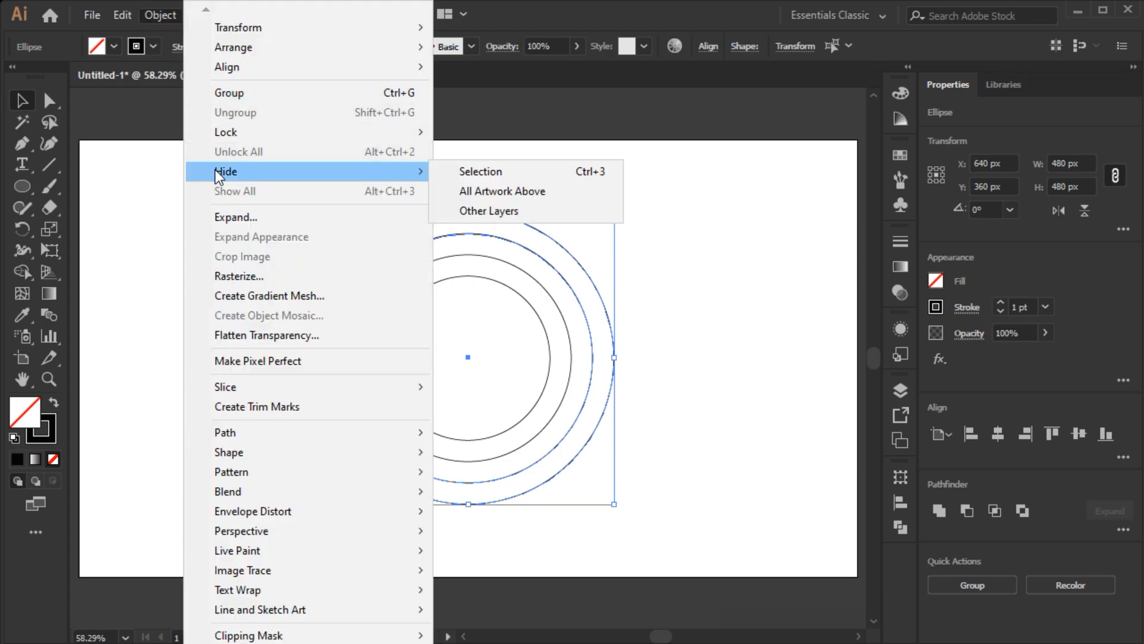
{"action": "left_click", "coordinate": [455, 174]}
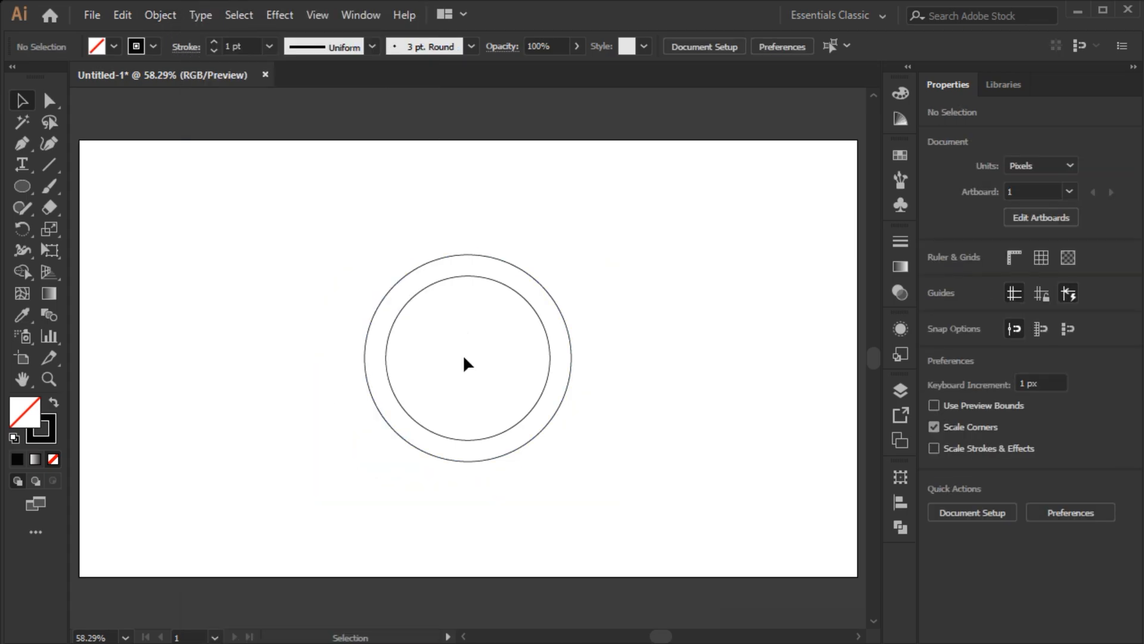
Step: Draw a rectangle 35 px wide and about 102 px high, spanning the gap between the two circles from the inner circle's right anchor
{"action": "key", "text": "ctrl+equal"}
{"action": "key", "text": "ctrl+equal"}
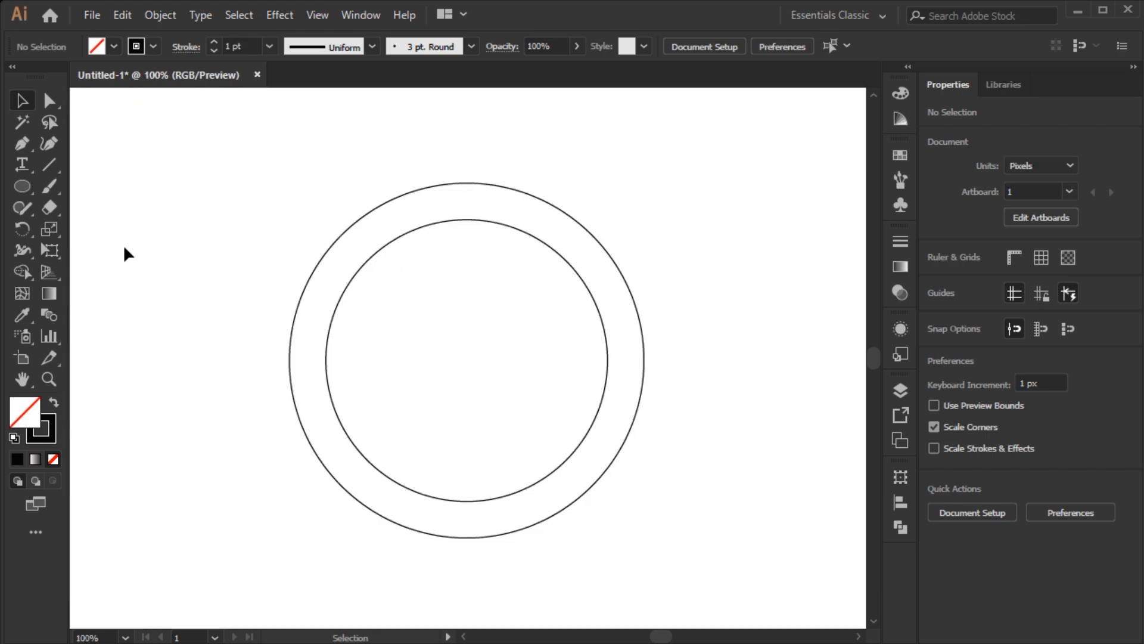
{"action": "left_click", "coordinate": [18, 186]}
{"action": "left_click", "coordinate": [84, 186]}
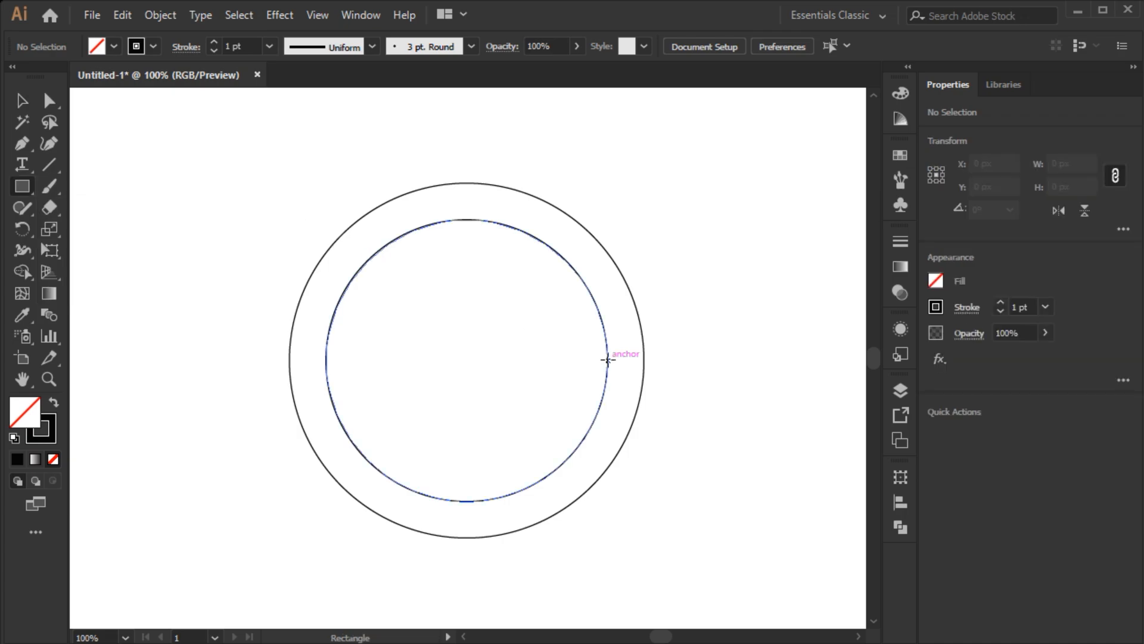
{"action": "left_click_drag", "start_coordinate": [607, 359], "coordinate": [644, 253]}
{"action": "key", "text": "v"}
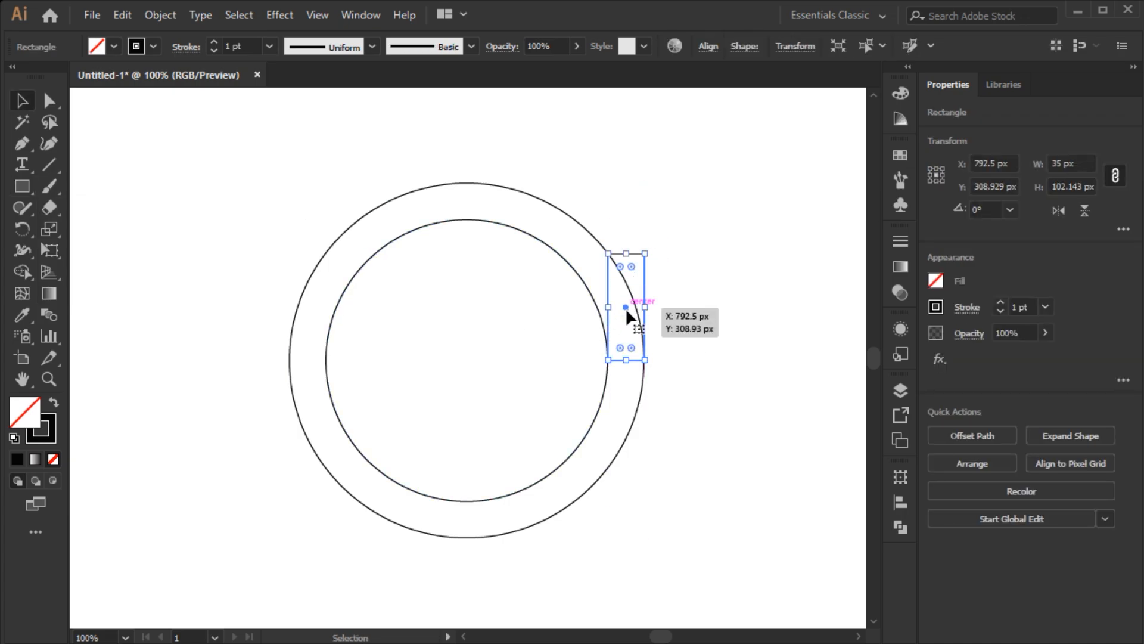
Step: Center the rectangle horizontally and vertically on the artboard and stretch it to about 383 px high, past the circles
{"action": "left_click", "coordinate": [899, 502]}
{"action": "left_click", "coordinate": [834, 513]}
{"action": "left_click", "coordinate": [724, 512]}
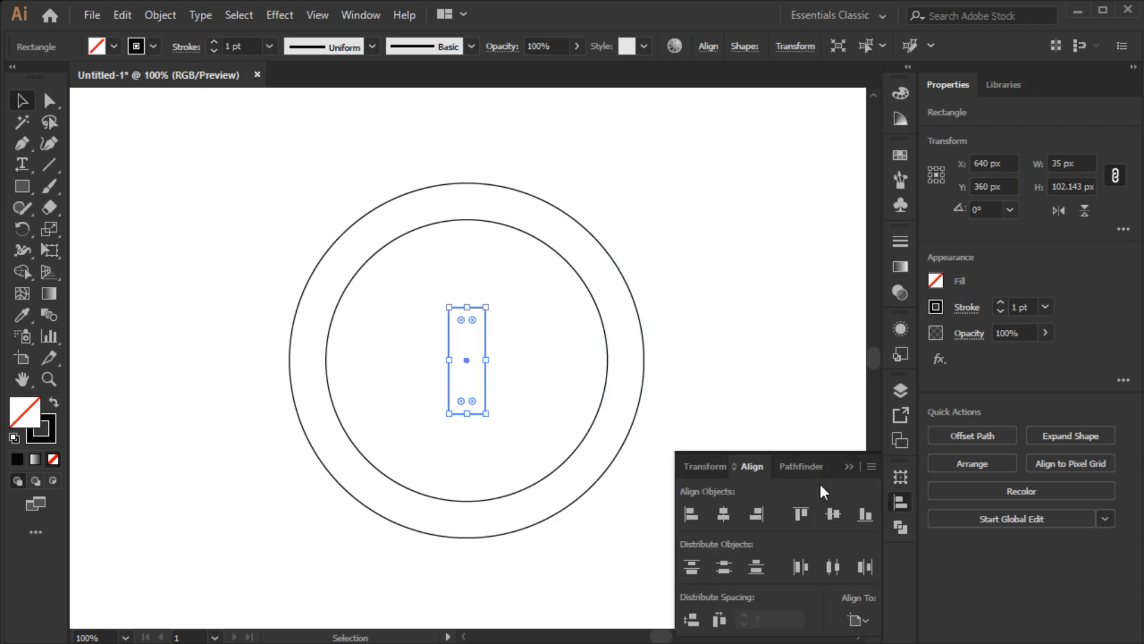
{"action": "left_click", "coordinate": [849, 466]}
{"action": "left_click_drag", "start_coordinate": [467, 306], "coordinate": [489, 165]}
Step: Add a 17.5 px wide rectangle of the same height along each side of the central rectangle
{"action": "key", "text": "a"}
{"action": "left_click_drag", "start_coordinate": [522, 360], "coordinate": [504, 363]}
{"action": "left_click_drag", "start_coordinate": [503, 161], "coordinate": [430, 160]}
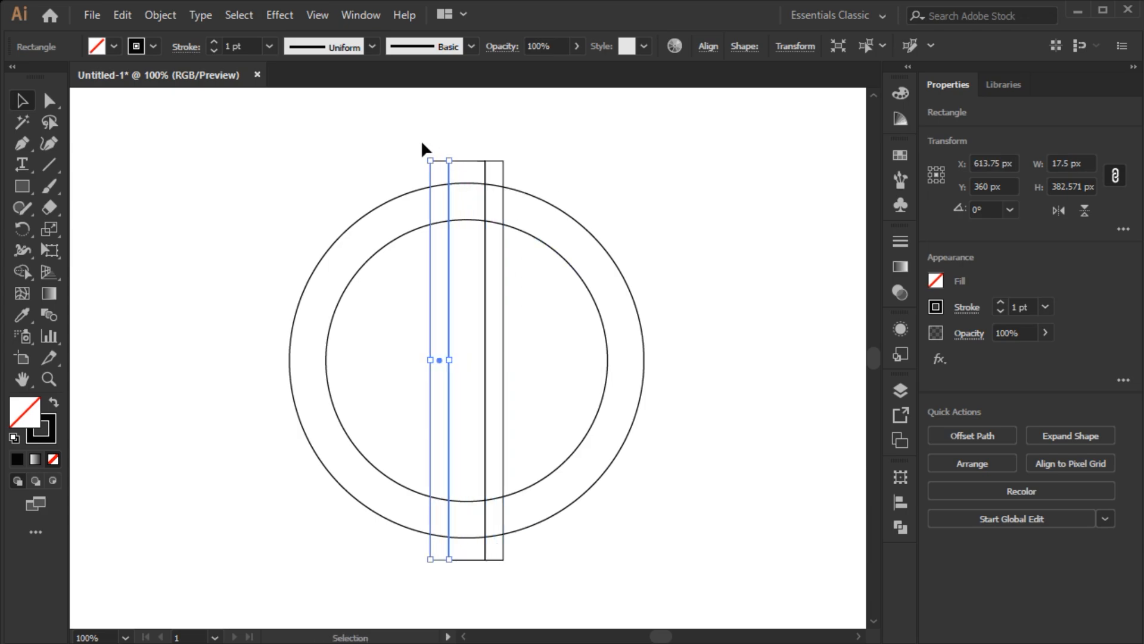
Step: Stretch the three vertical rectangles to about 417 px high and group them
{"action": "left_click_drag", "start_coordinate": [518, 166], "coordinate": [470, 144]}
{"action": "key", "text": "ctrl+g"}
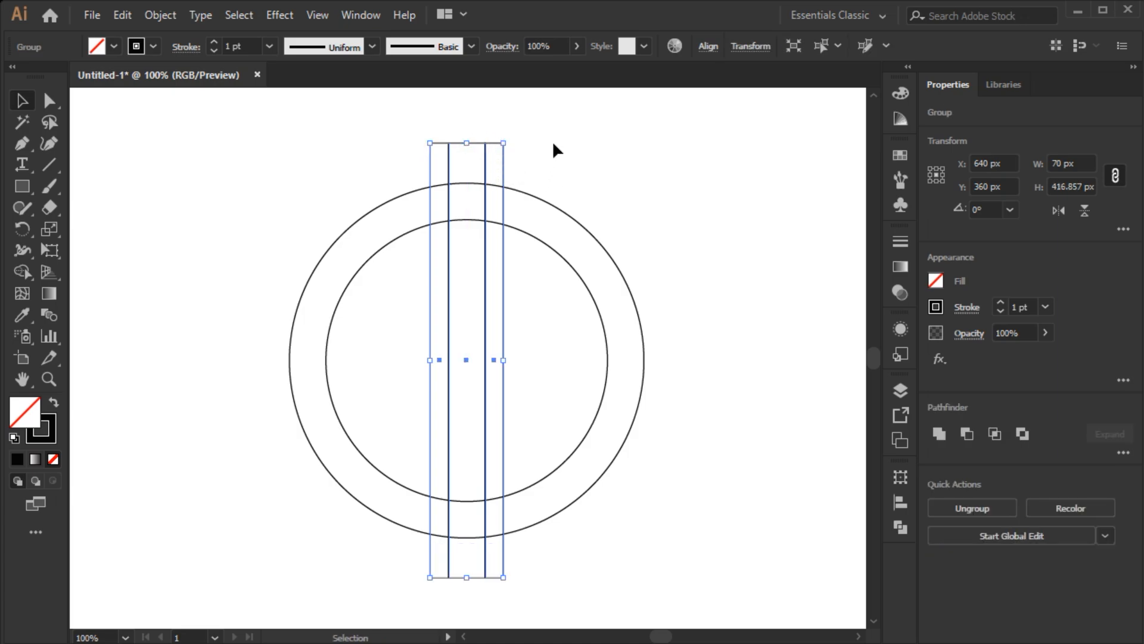
Step: Make a copy of the strip group rotated 25° and shift it about 32 px left and 15 px down along its short edge
{"action": "right_click", "coordinate": [463, 121]}
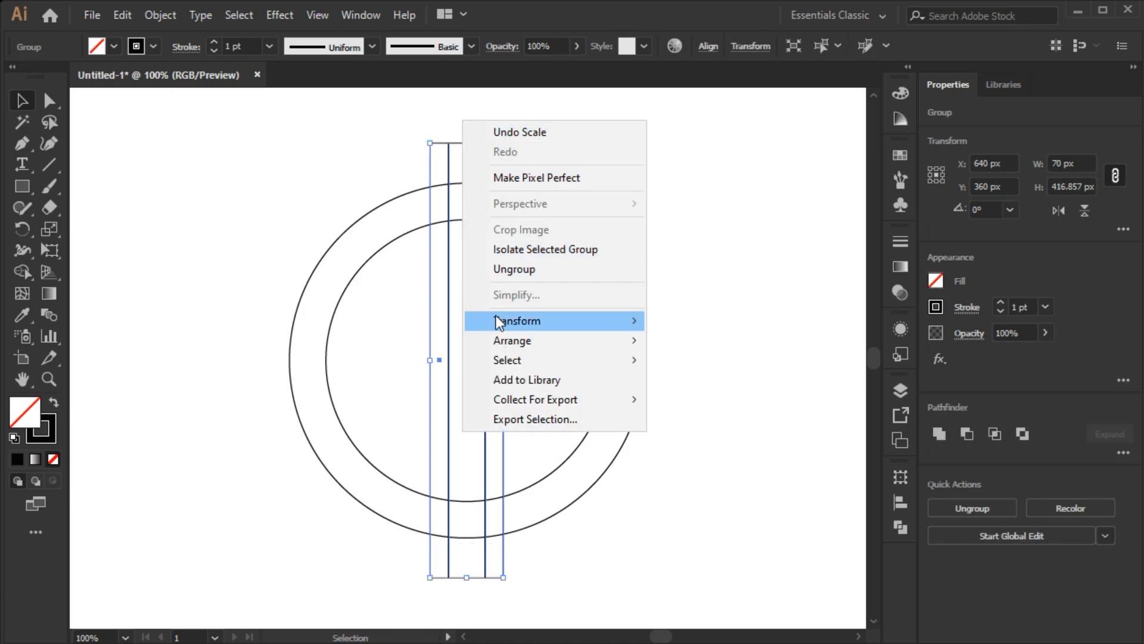
{"action": "mouse_move", "coordinate": [498, 322]}
{"action": "left_click", "coordinate": [685, 361]}
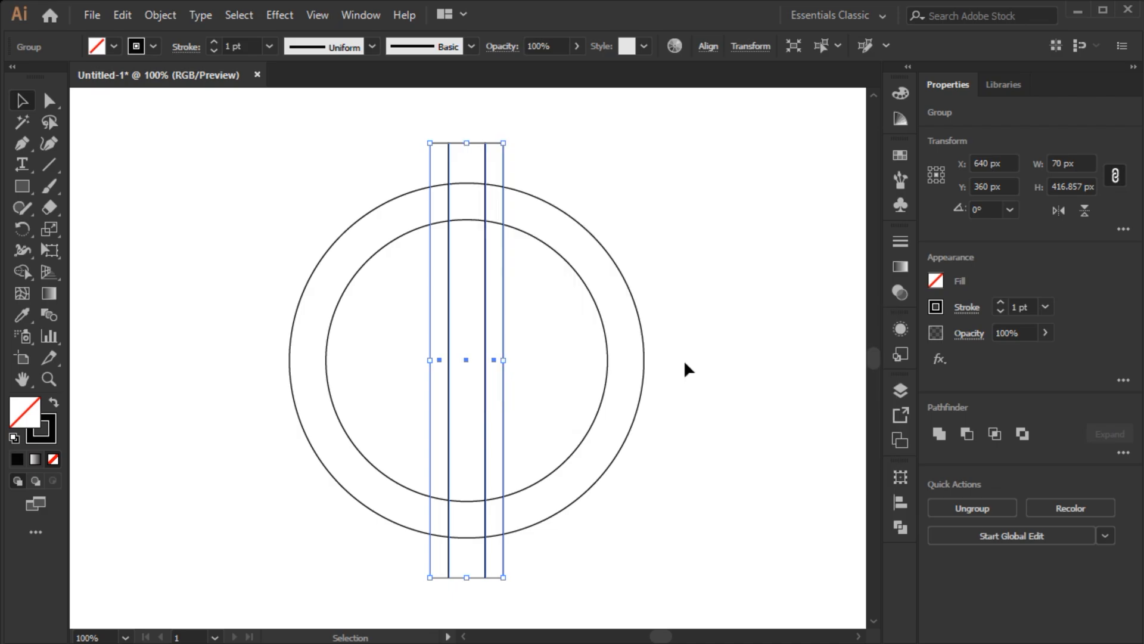
{"action": "scroll", "coordinate": [789, 389], "scroll_direction": "down", "scroll_amount": 6}
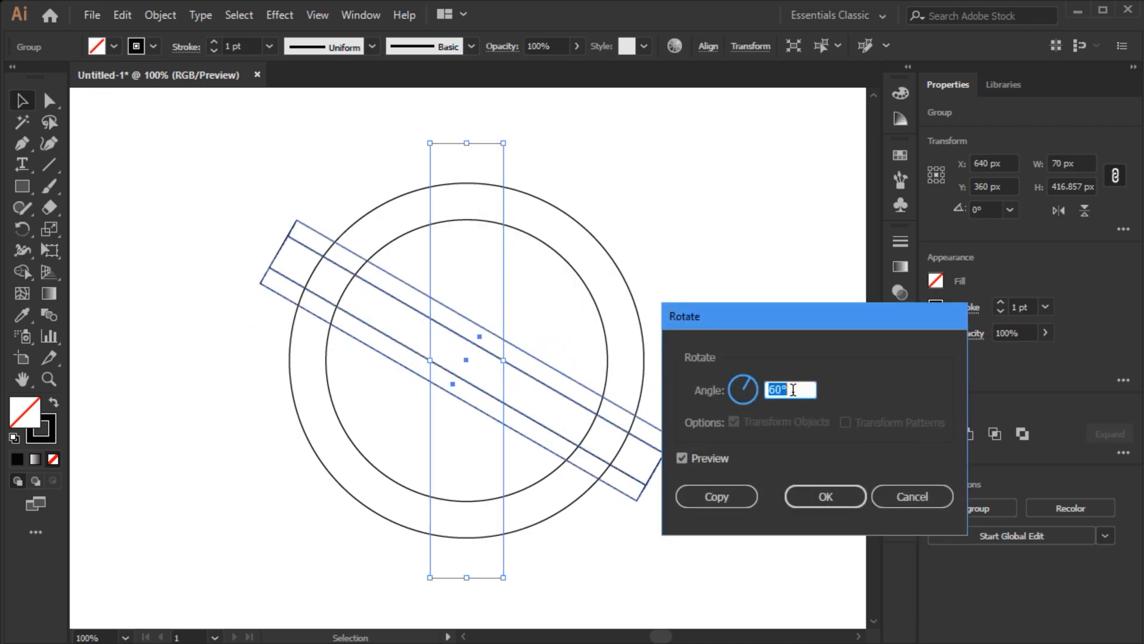
{"action": "scroll", "coordinate": [793, 390], "scroll_direction": "down", "scroll_amount": 5}
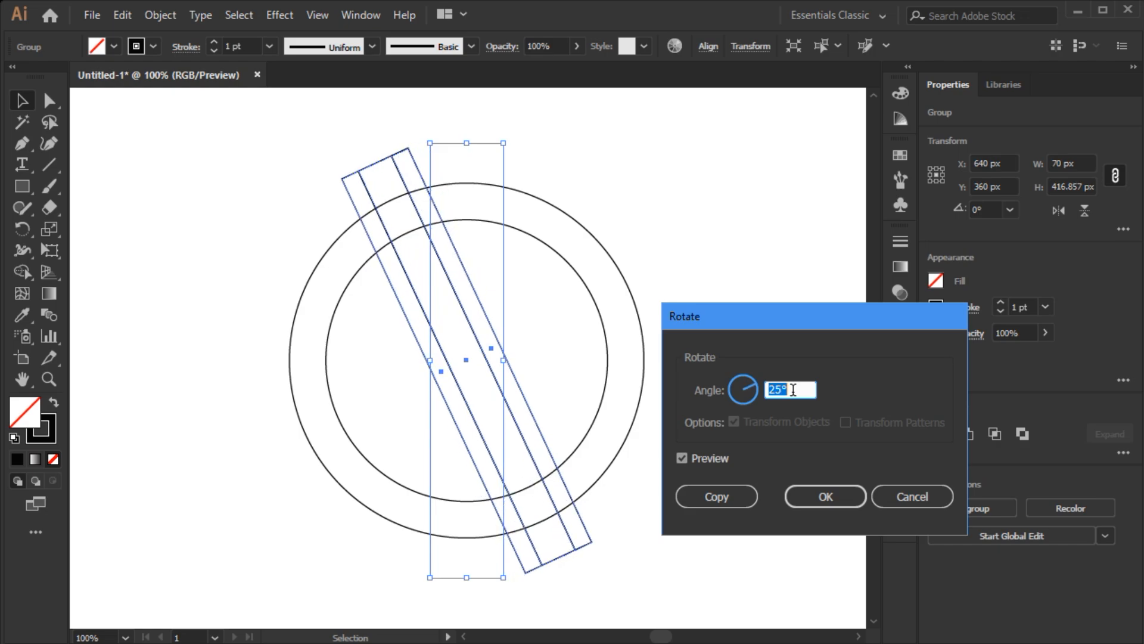
{"action": "left_click", "coordinate": [741, 492]}
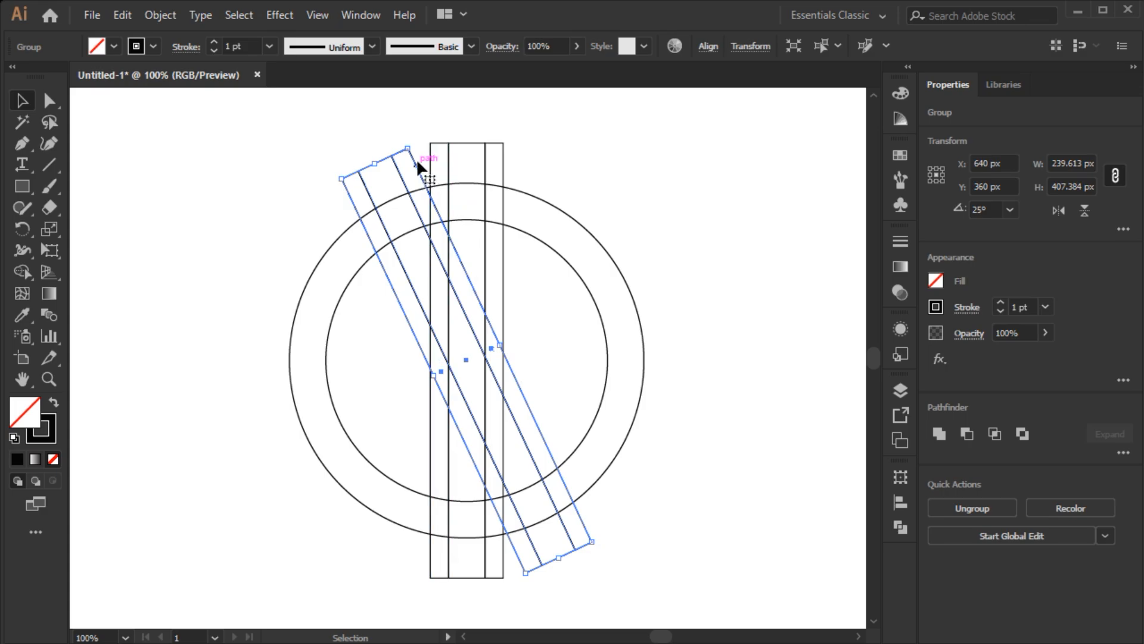
{"action": "left_click_drag", "start_coordinate": [405, 159], "coordinate": [359, 176]}
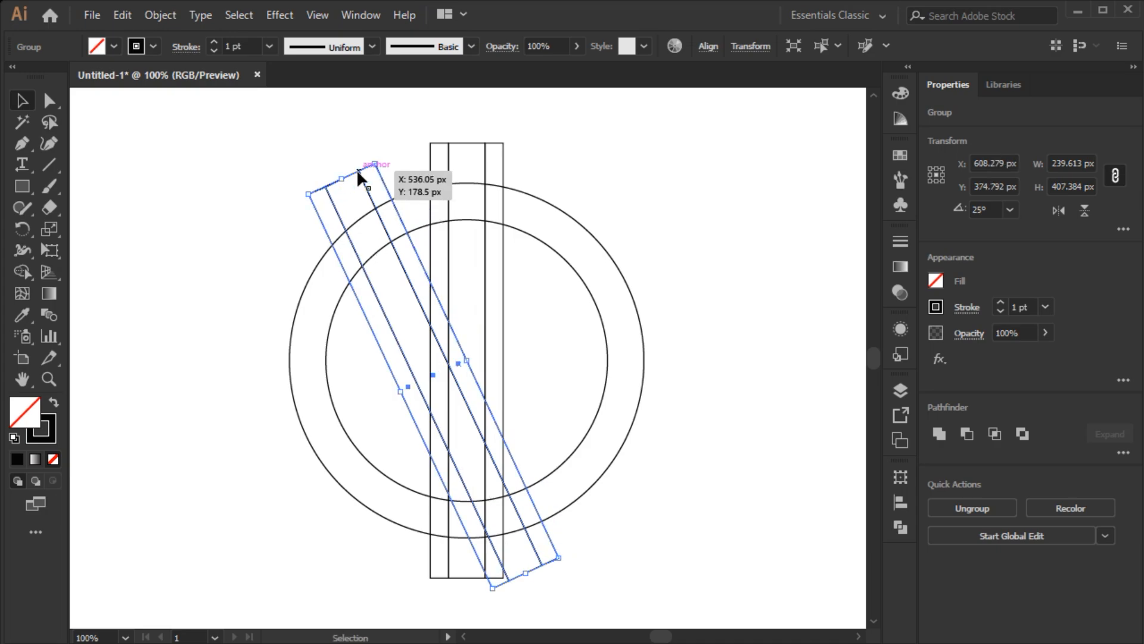
Step: Reflect a copy of the tilted strip group across a vertical axis through the outer circle's top anchor
{"action": "left_click_drag", "start_coordinate": [24, 231], "coordinate": [77, 249]}
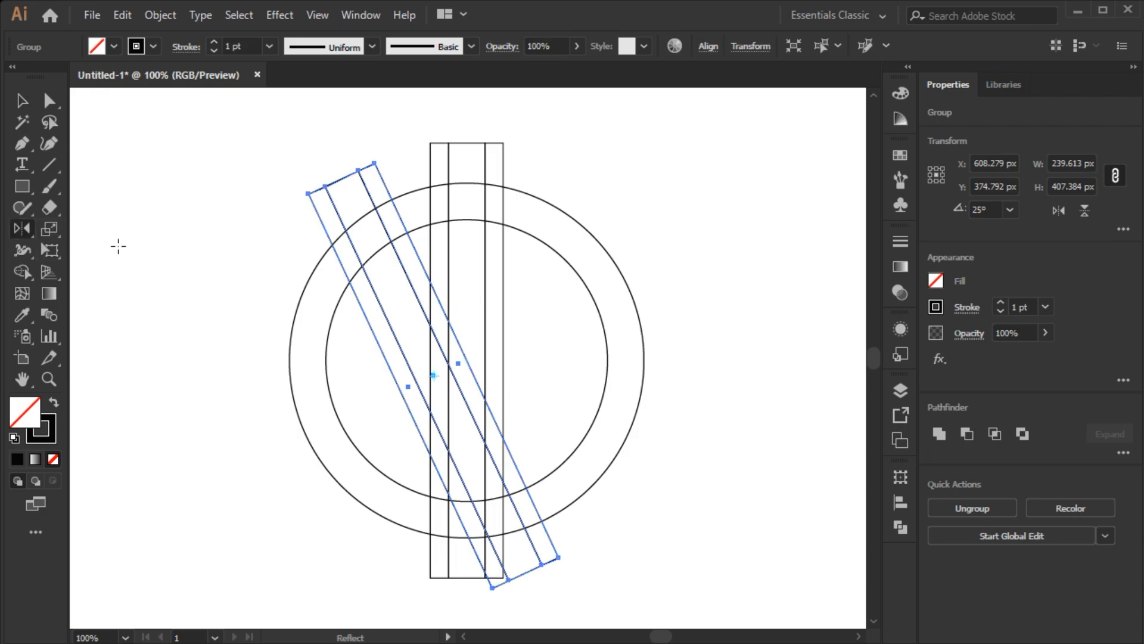
{"action": "left_click", "coordinate": [467, 183], "text": "alt"}
{"action": "left_click_drag", "start_coordinate": [838, 127], "coordinate": [765, 135]}
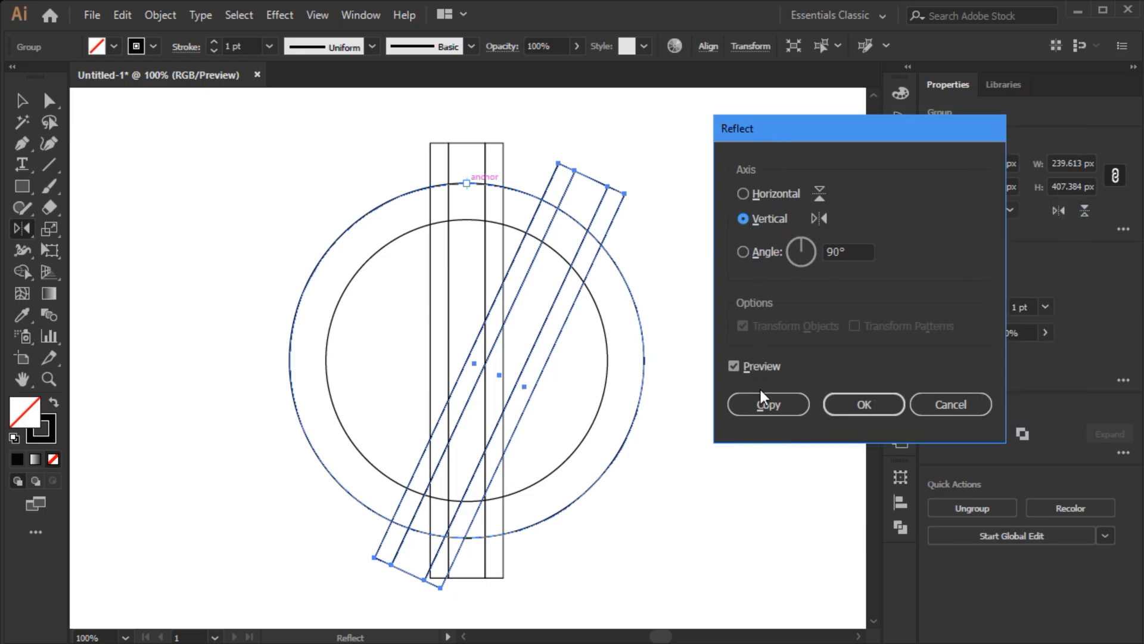
{"action": "left_click", "coordinate": [762, 408]}
{"action": "left_click", "coordinate": [664, 353]}
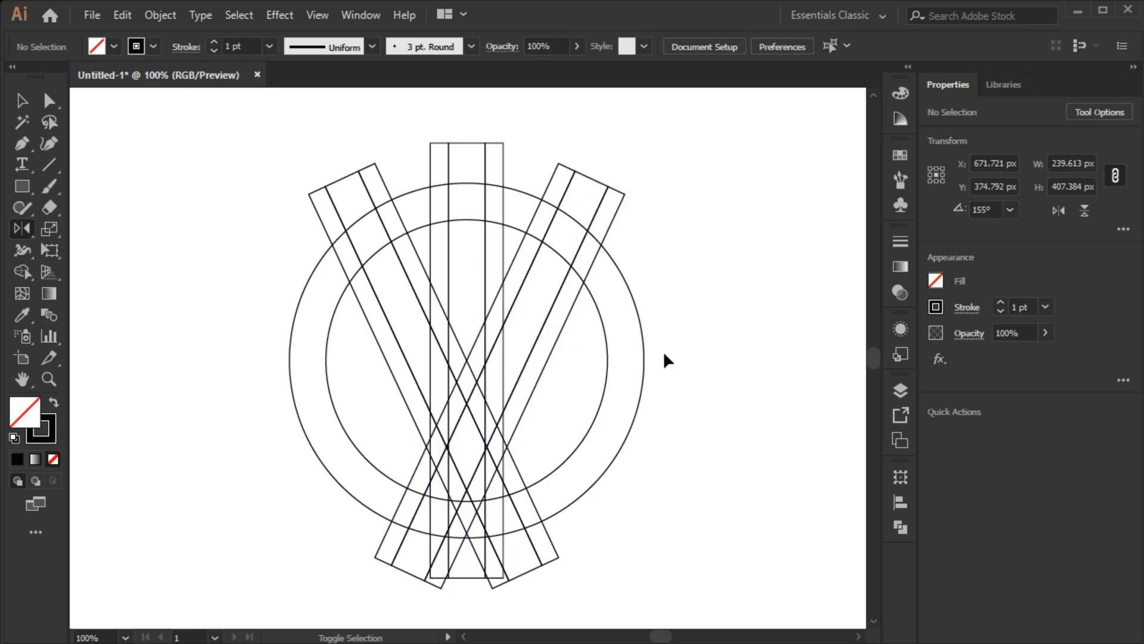
Step: Place a copy of the upright central strip group level with it, to the right of the circles, and rotate the copy 5°
{"action": "key", "text": "v"}
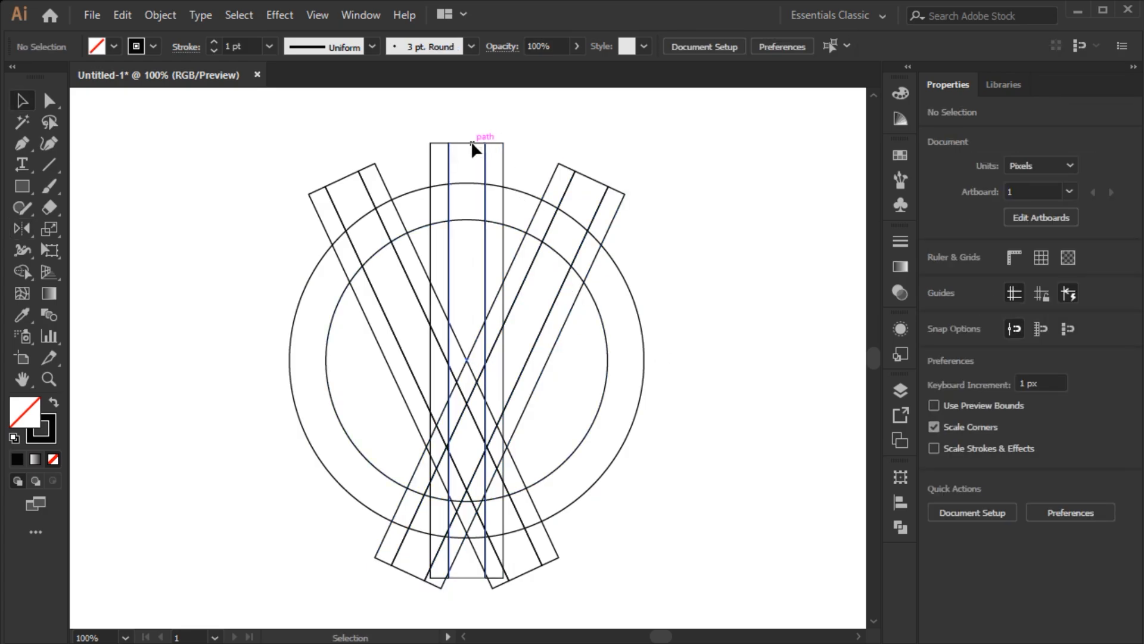
{"action": "left_click", "coordinate": [473, 146]}
{"action": "left_click_drag", "start_coordinate": [456, 146], "coordinate": [687, 143]}
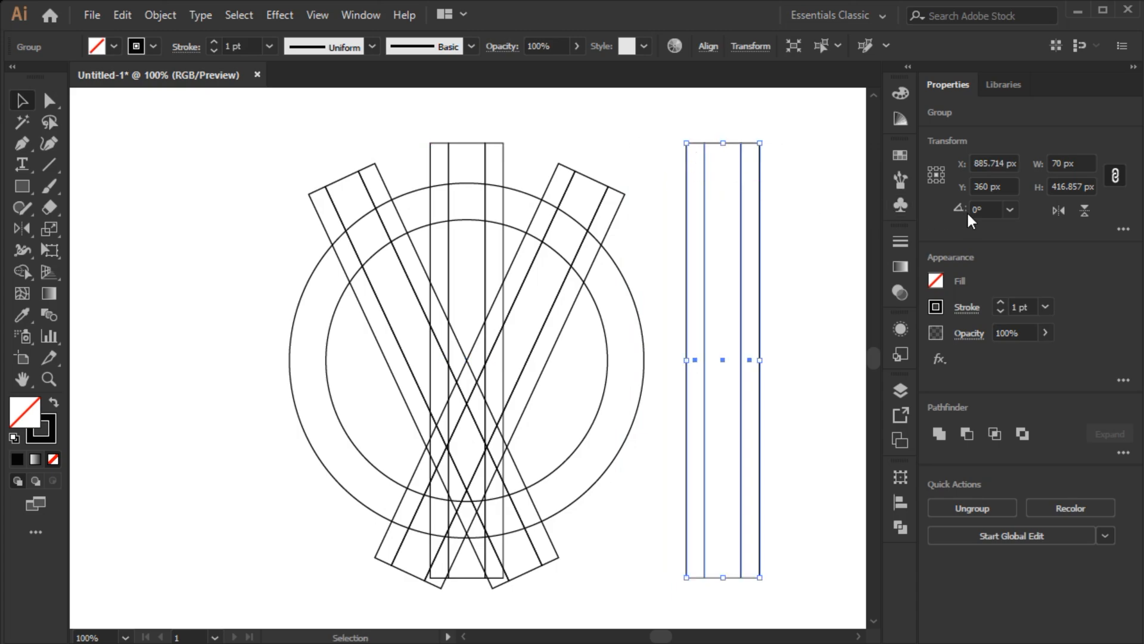
{"action": "left_click", "coordinate": [991, 209]}
{"action": "key", "text": "Up"}
{"action": "key", "text": "Up"}
{"action": "key", "text": "Up"}
{"action": "key", "text": "Up"}
{"action": "key", "text": "Up"}
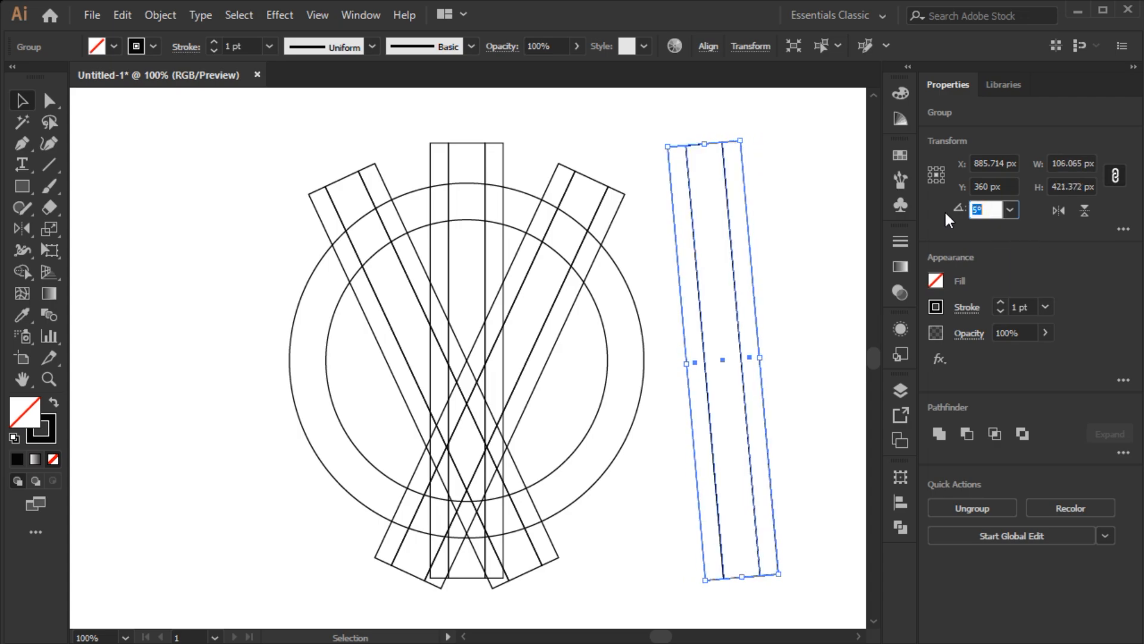
{"action": "left_click", "coordinate": [767, 213]}
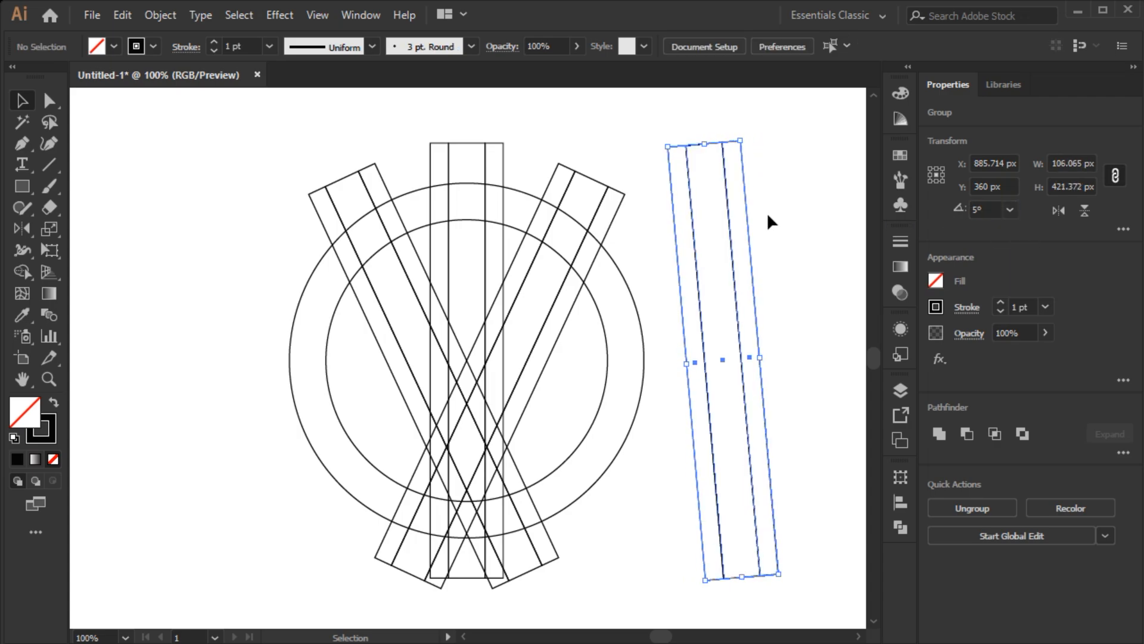
{"action": "left_click", "coordinate": [769, 468]}
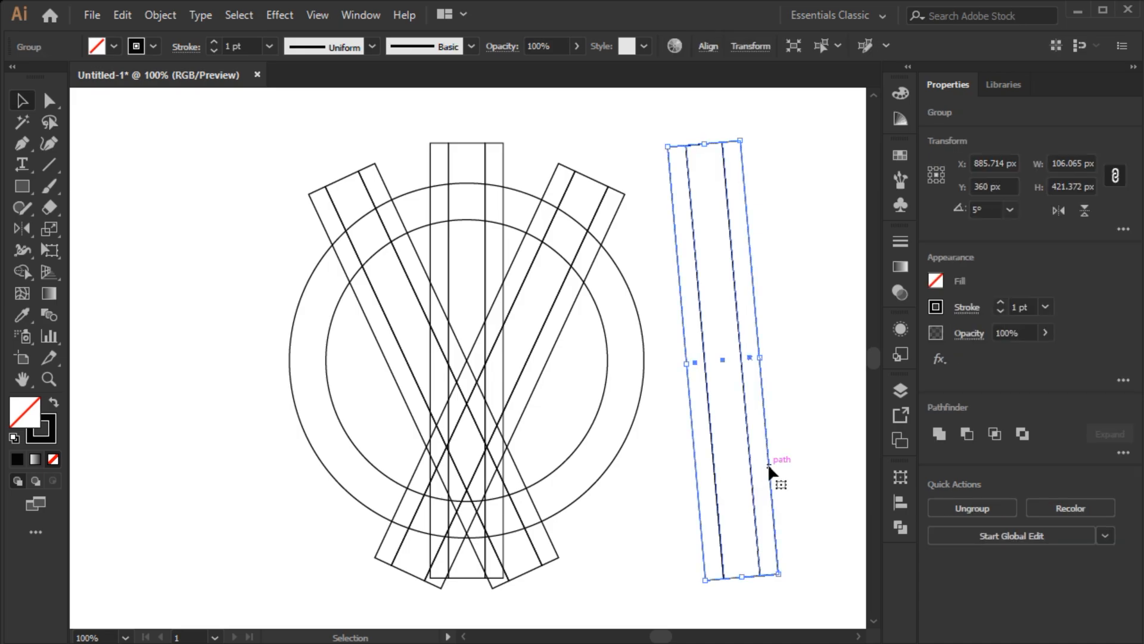
Step: Move the 5° strip group horizontally over the right half of the circles and stretch it to about 472 px high
{"action": "key", "text": "ctrl"}
{"action": "left_click_drag", "start_coordinate": [698, 489], "coordinate": [527, 485]}
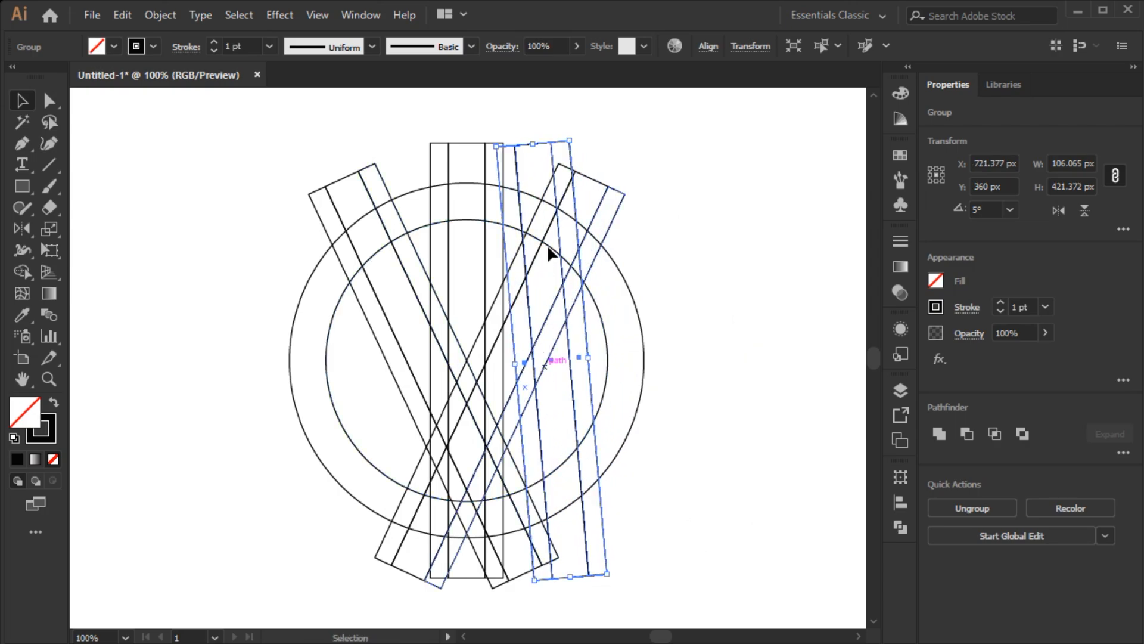
{"action": "left_click_drag", "start_coordinate": [534, 143], "coordinate": [527, 122]}
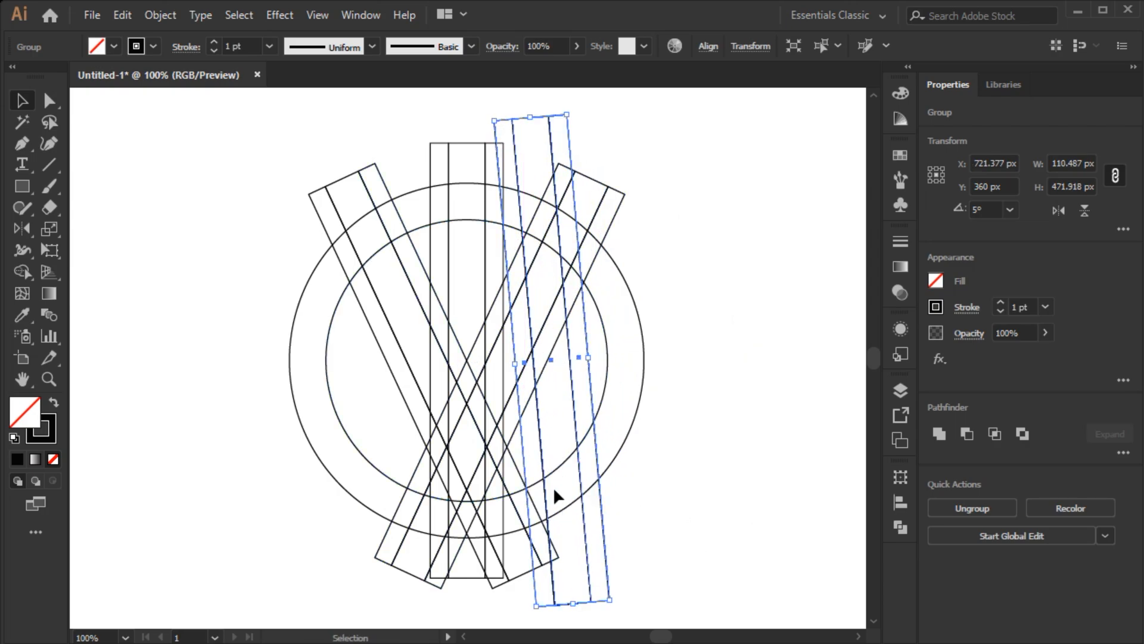
Step: In outline view, align the 5° strip group's left edge exactly with the intersection of the inner circle and the 25° strip, then restore preview
{"action": "scroll", "coordinate": [531, 496], "scroll_direction": "up", "scroll_amount": 5}
{"action": "scroll", "coordinate": [510, 474], "scroll_direction": "up", "scroll_amount": 2}
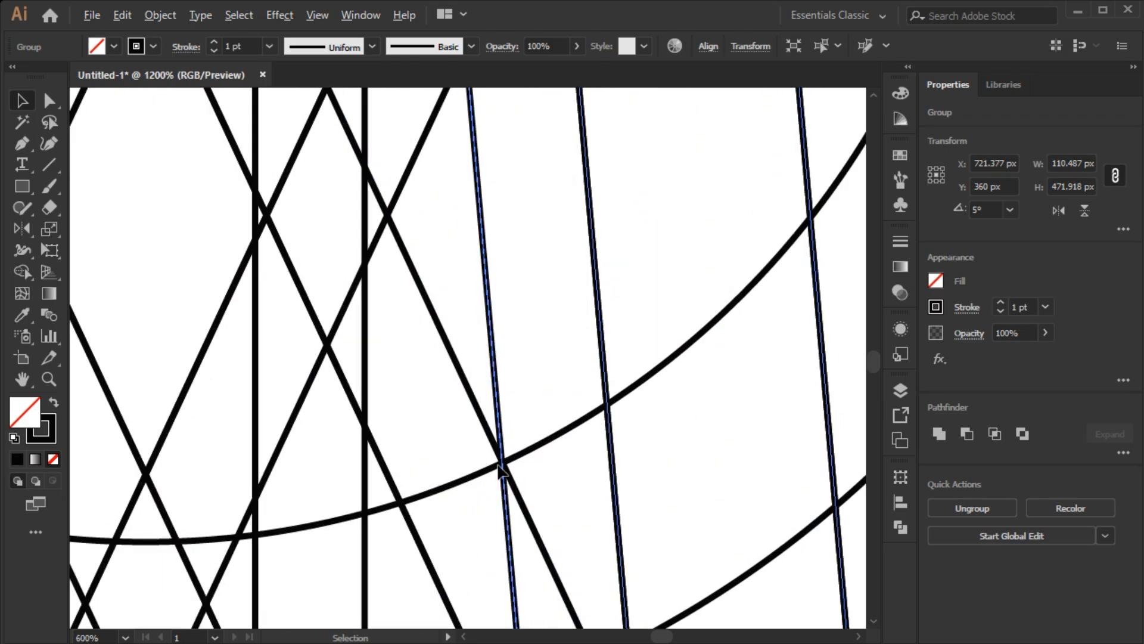
{"action": "key", "text": "ctrl+y"}
{"action": "scroll", "coordinate": [517, 470], "scroll_direction": "up", "scroll_amount": 2}
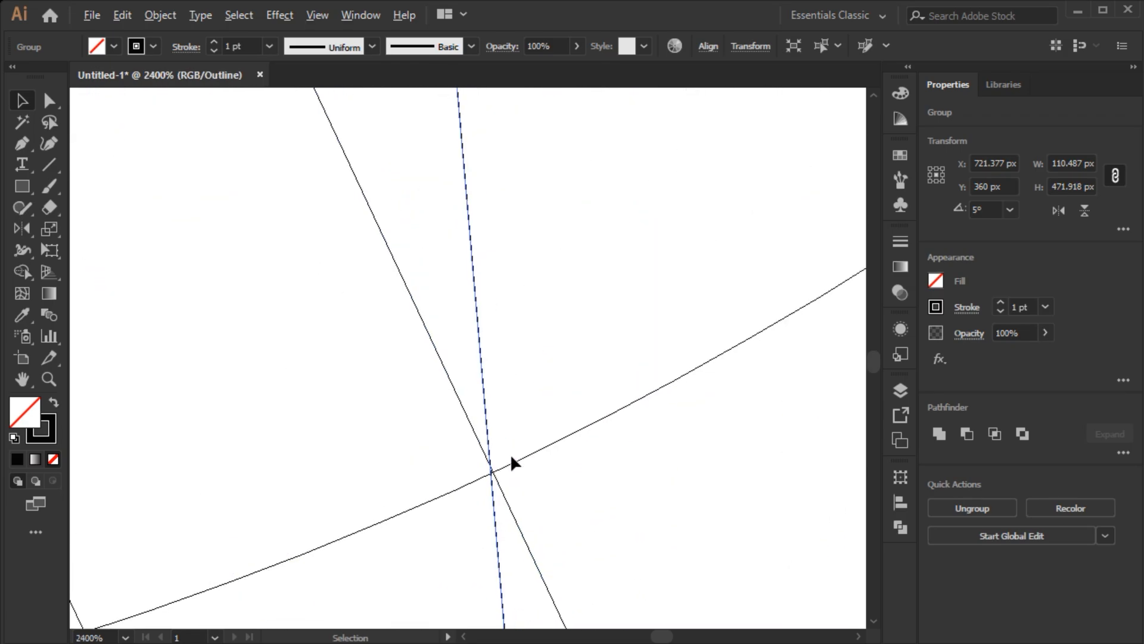
{"action": "scroll", "coordinate": [493, 471], "scroll_direction": "up", "scroll_amount": 2}
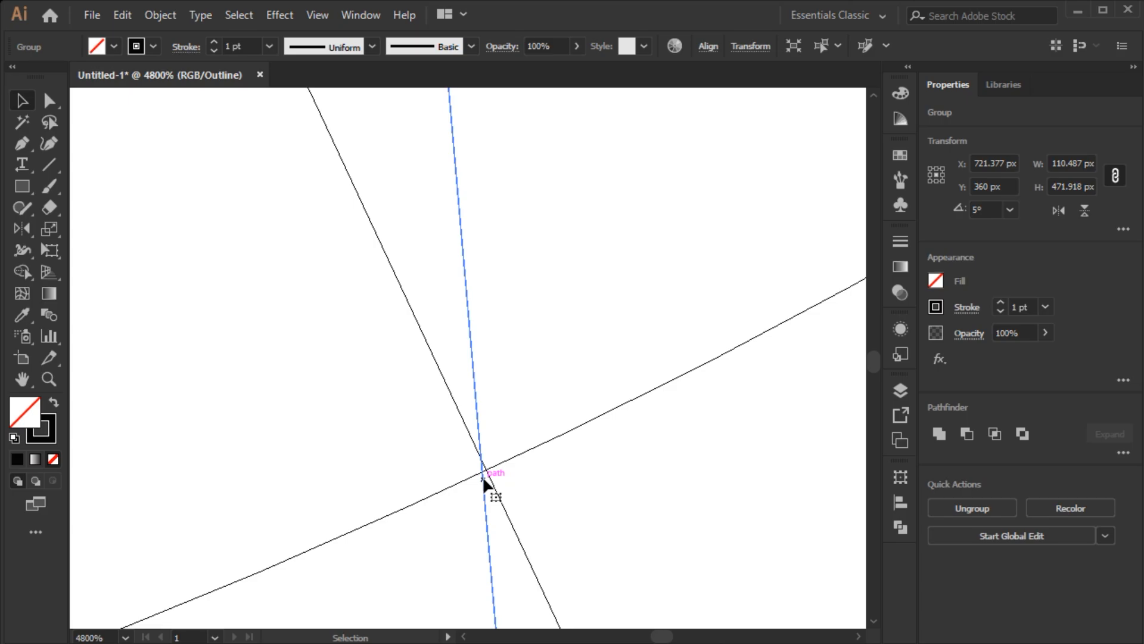
{"action": "left_click_drag", "start_coordinate": [483, 470], "coordinate": [487, 467]}
{"action": "left_click", "coordinate": [527, 478]}
{"action": "scroll", "coordinate": [526, 474], "scroll_direction": "down", "scroll_amount": 8}
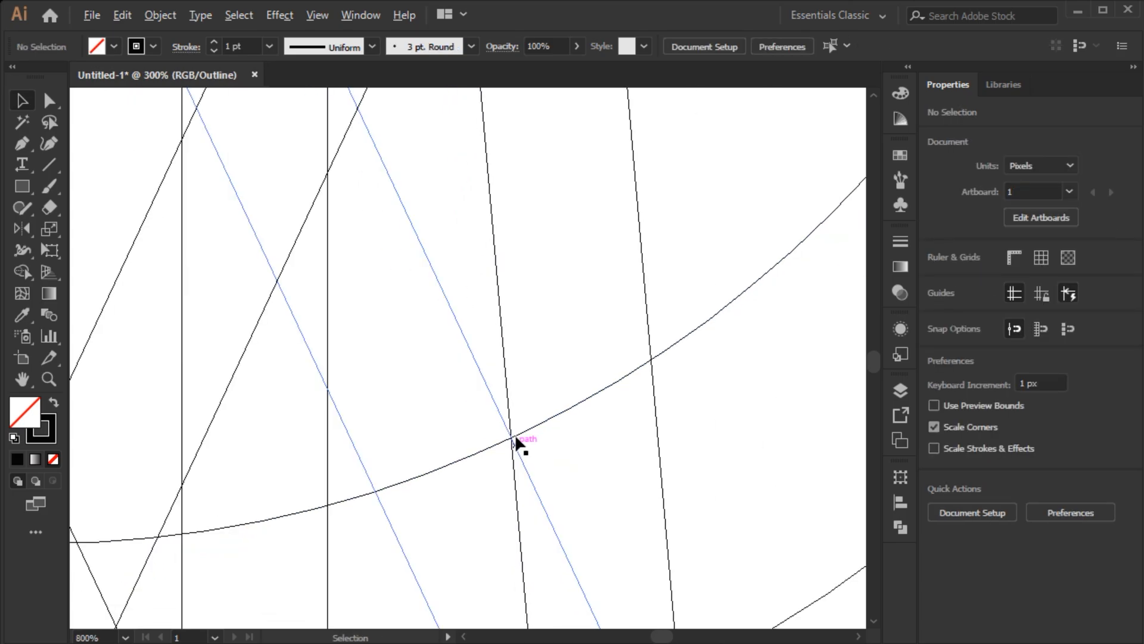
{"action": "key", "text": "ctrl+y"}
{"action": "scroll", "coordinate": [557, 370], "scroll_direction": "up", "scroll_amount": 3}
{"action": "left_click_drag", "start_coordinate": [554, 329], "coordinate": [572, 370]}
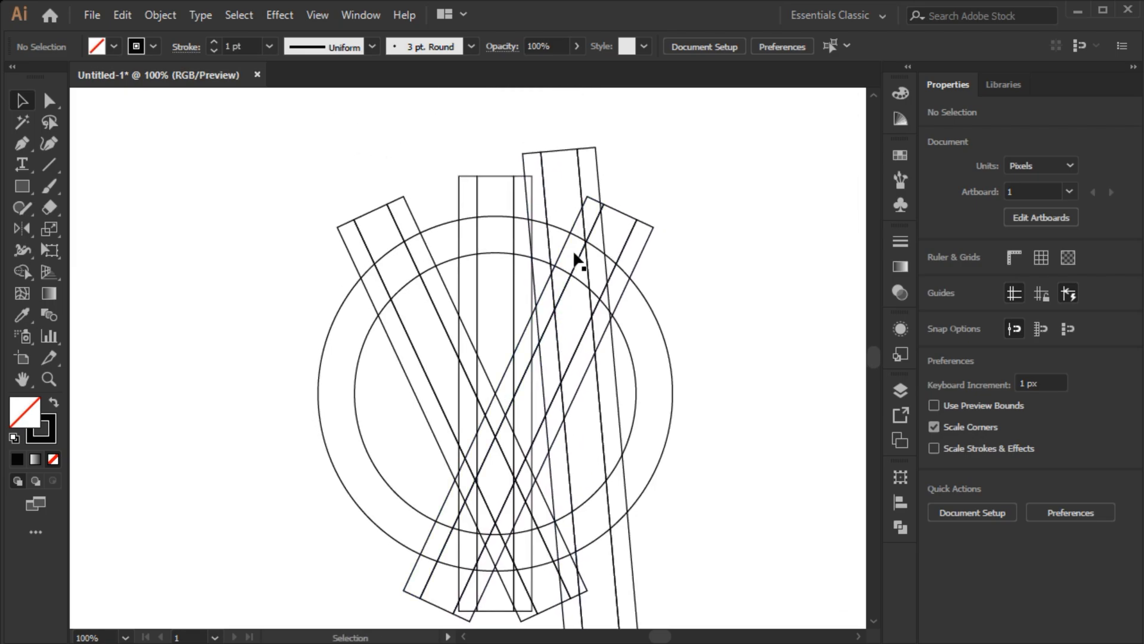
Step: Reflect a copy of the 5° strip group across a vertical axis through the outer circle's top anchor
{"action": "left_click", "coordinate": [558, 151]}
{"action": "left_click_drag", "start_coordinate": [579, 217], "coordinate": [562, 199]}
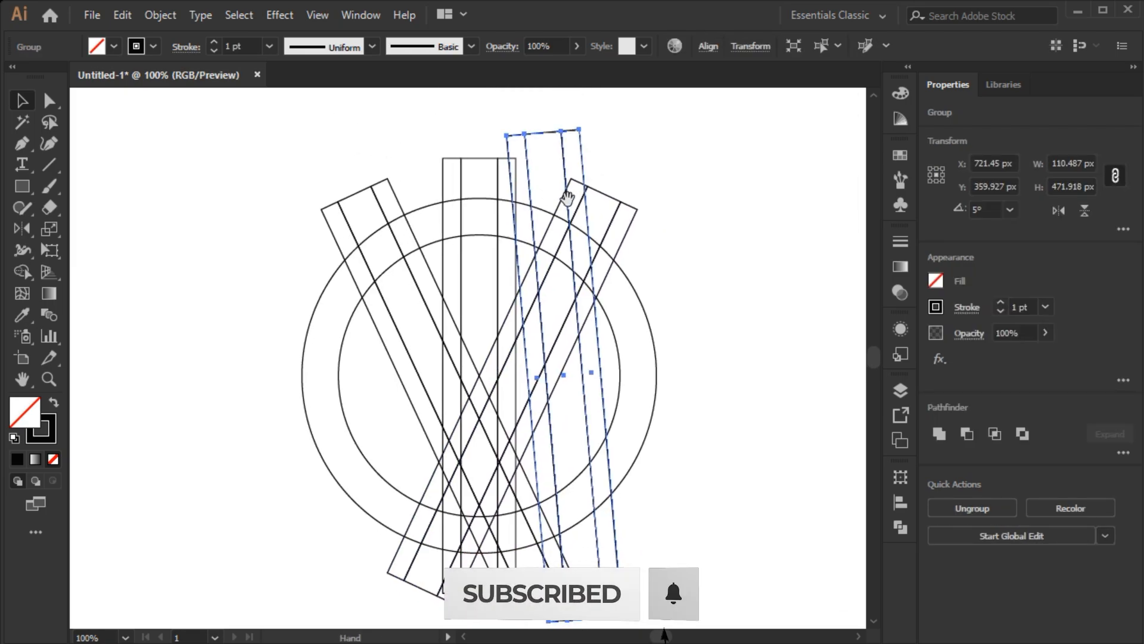
{"action": "key", "text": "o"}
{"action": "left_click", "coordinate": [479, 198], "text": "alt"}
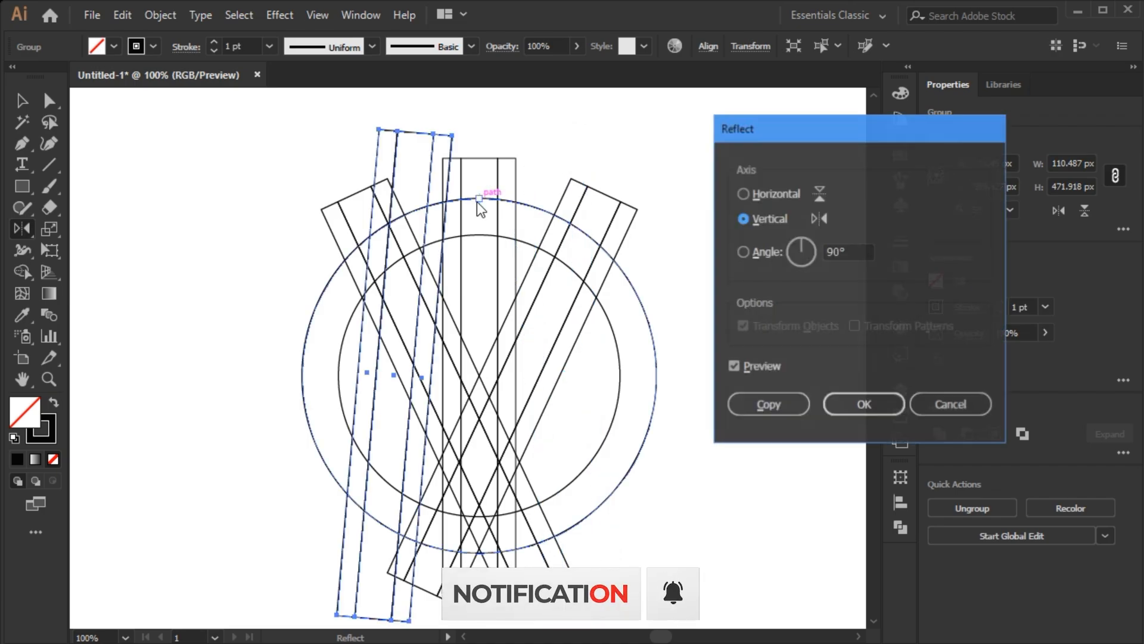
{"action": "left_click", "coordinate": [750, 410]}
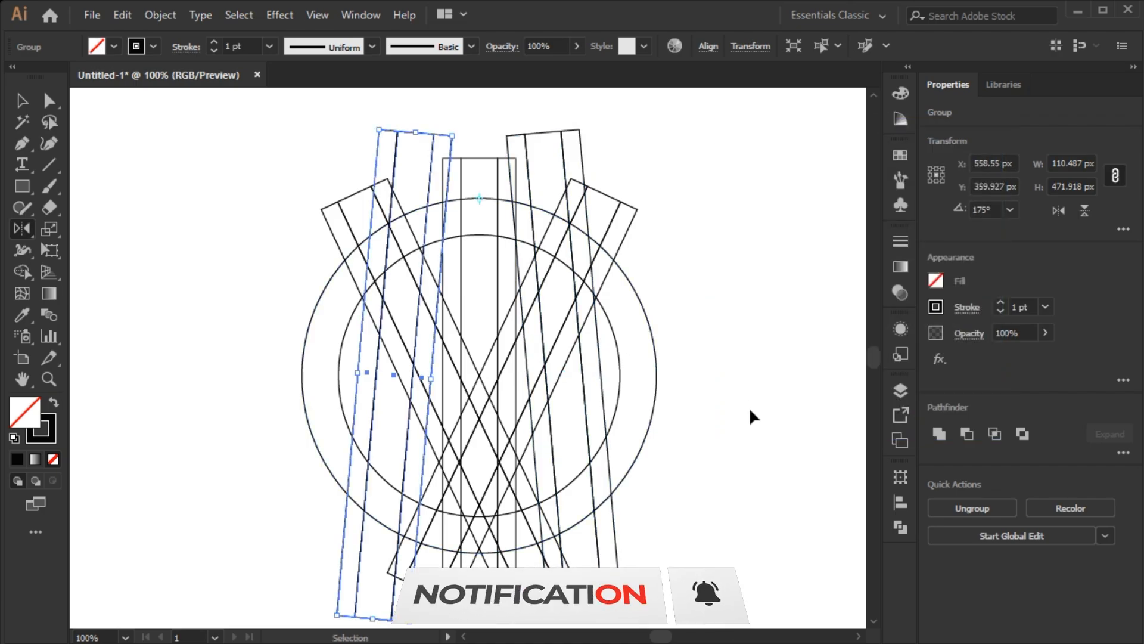
Step: Select all artwork, swap to a black fill without stroke, and use Shape Builder to fill the ring's right and left side segments
{"action": "key", "text": "ctrl+a"}
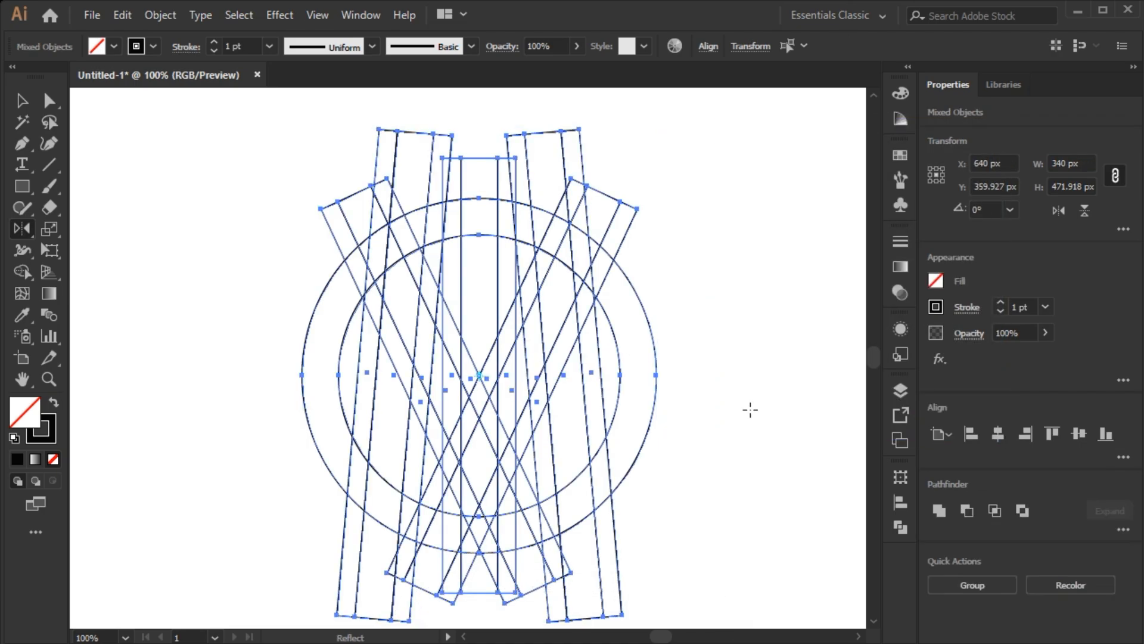
{"action": "left_click", "coordinate": [23, 273]}
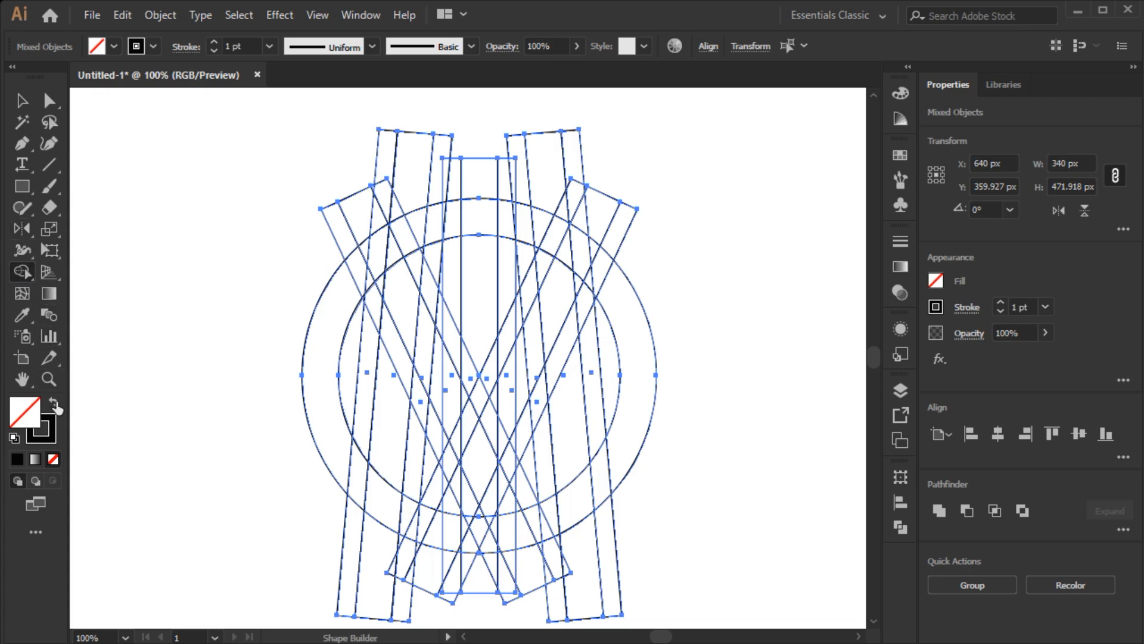
{"action": "left_click", "coordinate": [54, 402]}
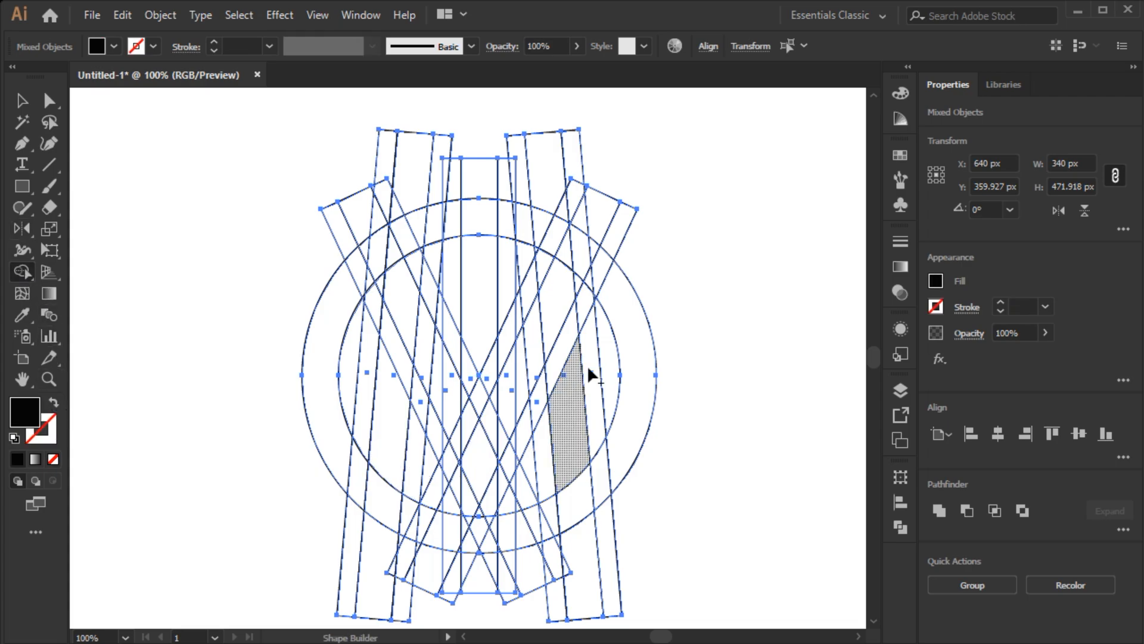
{"action": "left_click", "coordinate": [633, 353]}
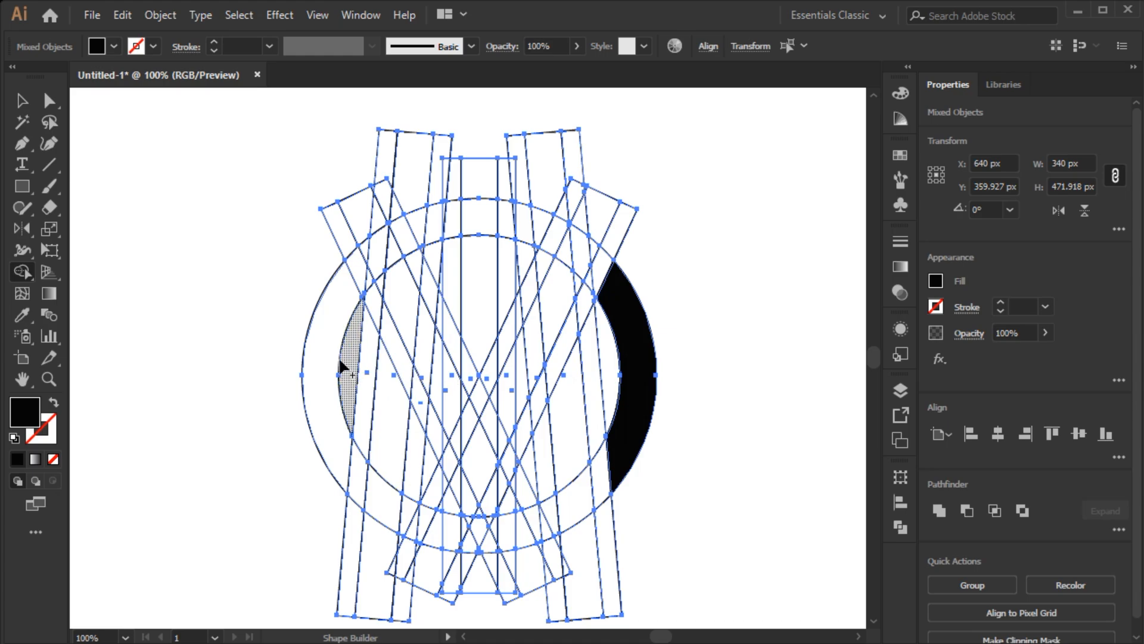
{"action": "left_click_drag", "start_coordinate": [327, 357], "coordinate": [326, 393]}
Step: Merge the regions of each slanted leg with its diagonal arm into mirrored black shapes ending at the central strips
{"action": "mouse_move", "coordinate": [563, 504]}
{"action": "left_mouse_down"}
{"action": "mouse_move", "coordinate": [572, 506]}
{"action": "mouse_move", "coordinate": [557, 318]}
{"action": "mouse_move", "coordinate": [584, 246]}
{"action": "mouse_move", "coordinate": [567, 255]}
{"action": "mouse_move", "coordinate": [567, 299]}
{"action": "mouse_move", "coordinate": [522, 382]}
{"action": "left_mouse_up"}
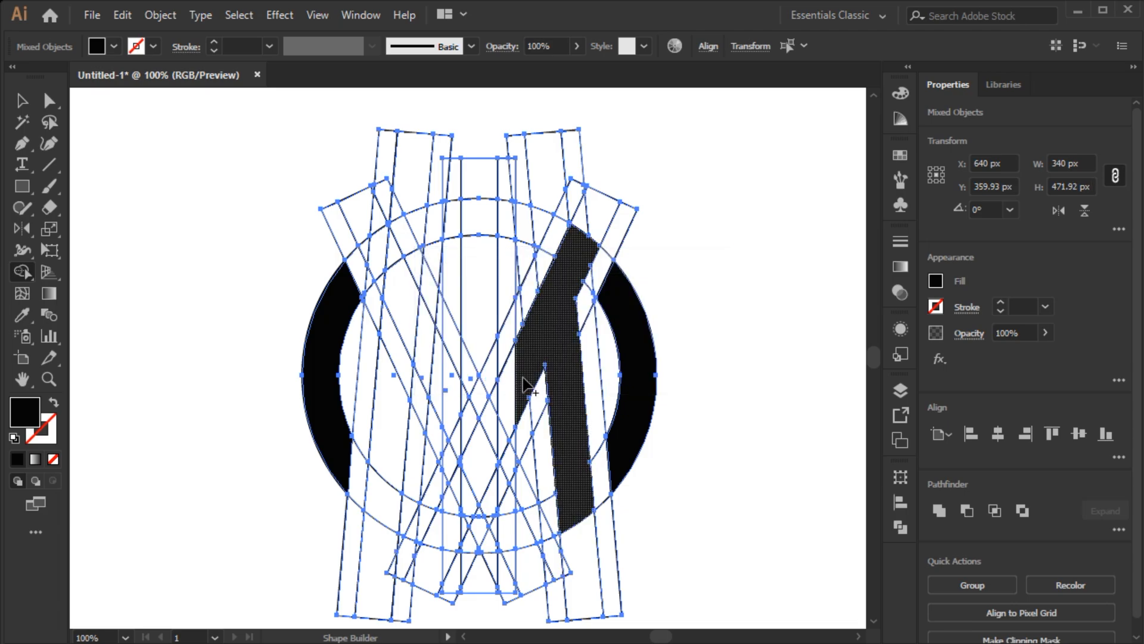
{"action": "mouse_move", "coordinate": [385, 514]}
{"action": "left_mouse_down"}
{"action": "mouse_move", "coordinate": [401, 309]}
{"action": "mouse_move", "coordinate": [377, 275]}
{"action": "mouse_move", "coordinate": [391, 262]}
{"action": "left_mouse_up"}
{"action": "left_click_drag", "start_coordinate": [370, 250], "coordinate": [363, 251]}
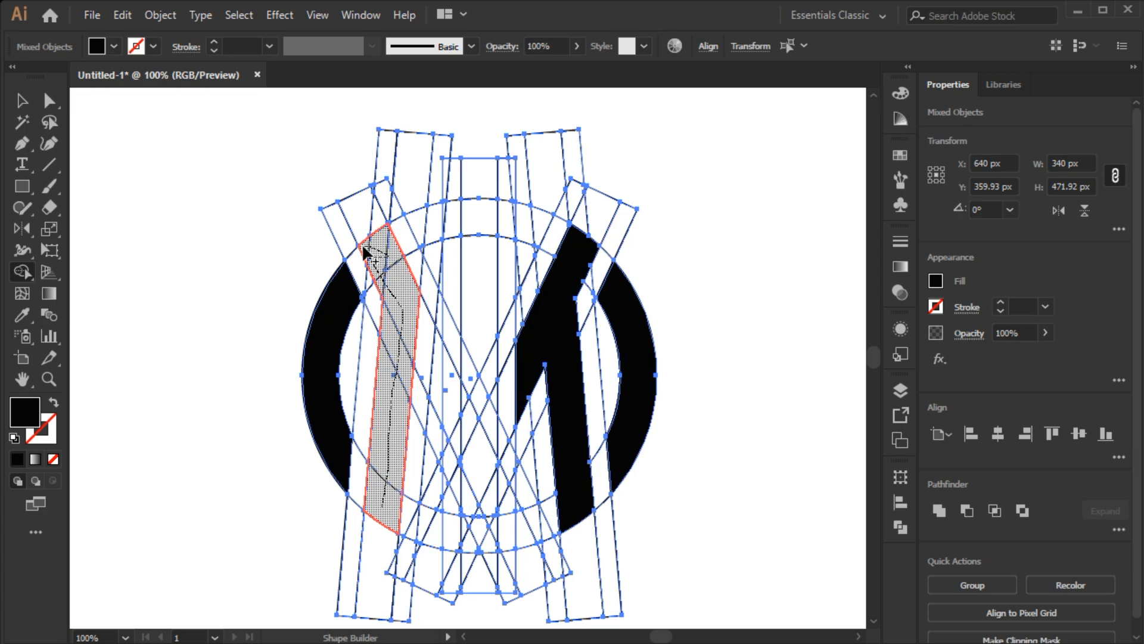
{"action": "left_click_drag", "start_coordinate": [400, 292], "coordinate": [436, 387]}
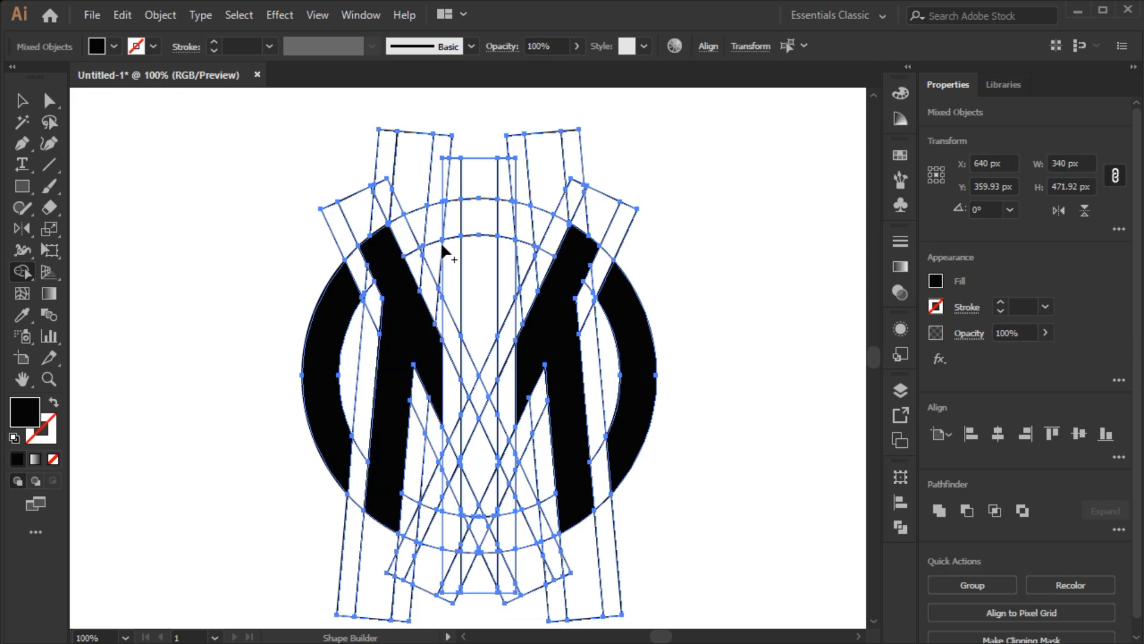
Step: Merge the top ring arc, vertical central bar and bottom ring arc into one black shape, absorbing the small triangular gaps near the bottom
{"action": "left_click_drag", "start_coordinate": [466, 219], "coordinate": [536, 227]}
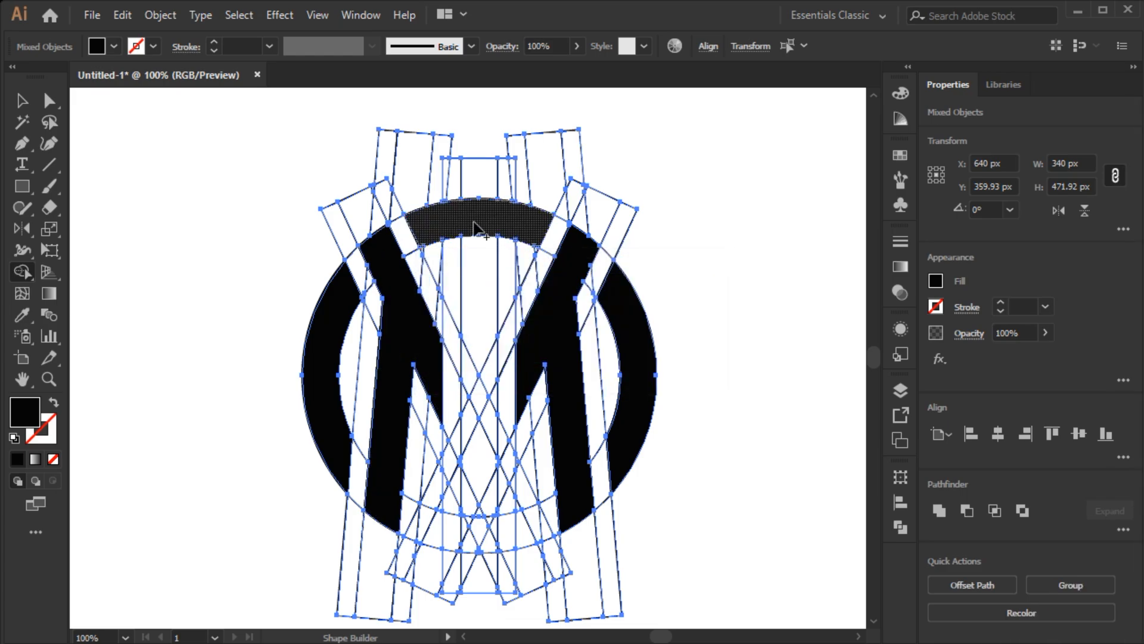
{"action": "mouse_move", "coordinate": [467, 232]}
{"action": "left_mouse_down"}
{"action": "mouse_move", "coordinate": [491, 526]}
{"action": "mouse_move", "coordinate": [479, 539]}
{"action": "mouse_move", "coordinate": [435, 531]}
{"action": "mouse_move", "coordinate": [471, 545]}
{"action": "mouse_move", "coordinate": [537, 536]}
{"action": "left_mouse_up"}
{"action": "scroll", "coordinate": [503, 542], "scroll_direction": "up", "scroll_amount": 4}
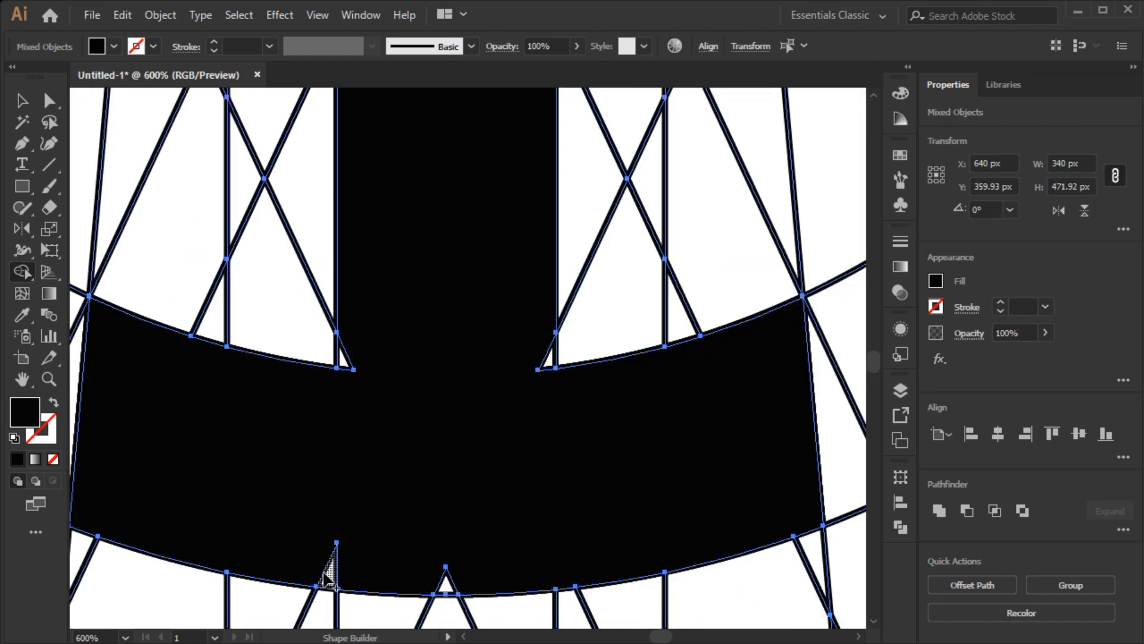
{"action": "left_click_drag", "start_coordinate": [327, 578], "coordinate": [446, 587]}
{"action": "left_click_drag", "start_coordinate": [346, 360], "coordinate": [544, 431]}
Step: Inspect the central bar up close from the bottom arc to the top arc for unmerged gaps
{"action": "scroll", "coordinate": [510, 428], "scroll_direction": "down", "scroll_amount": 1}
{"action": "mouse_move", "coordinate": [497, 359]}
{"action": "left_mouse_down"}
{"action": "mouse_move", "coordinate": [496, 340]}
{"action": "mouse_move", "coordinate": [484, 500]}
{"action": "left_mouse_up"}
{"action": "left_click_drag", "start_coordinate": [489, 329], "coordinate": [478, 453]}
{"action": "left_click_drag", "start_coordinate": [486, 291], "coordinate": [491, 602]}
{"action": "left_click_drag", "start_coordinate": [474, 133], "coordinate": [424, 102]}
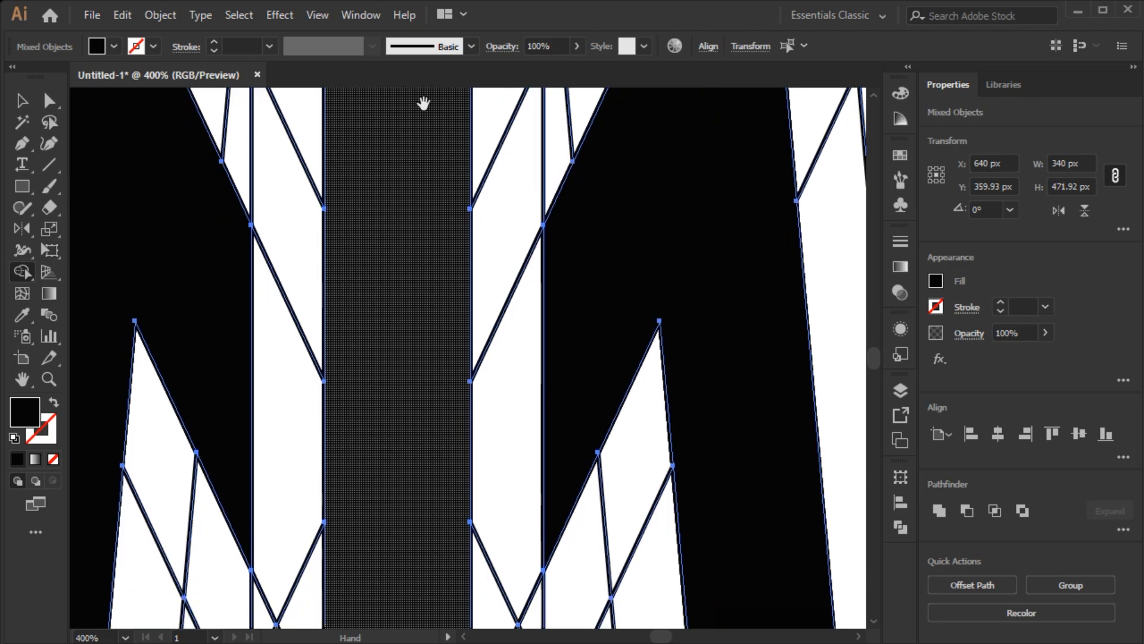
{"action": "scroll", "coordinate": [261, 555], "scroll_direction": "up", "scroll_amount": 3}
{"action": "scroll", "coordinate": [264, 475], "scroll_direction": "down", "scroll_amount": 2}
{"action": "left_click_drag", "start_coordinate": [451, 426], "coordinate": [461, 598]}
{"action": "left_click_drag", "start_coordinate": [466, 170], "coordinate": [477, 334]}
{"action": "scroll", "coordinate": [477, 335], "scroll_direction": "down", "scroll_amount": 1}
{"action": "left_click_drag", "start_coordinate": [490, 445], "coordinate": [485, 619]}
{"action": "left_click_drag", "start_coordinate": [491, 112], "coordinate": [481, 283]}
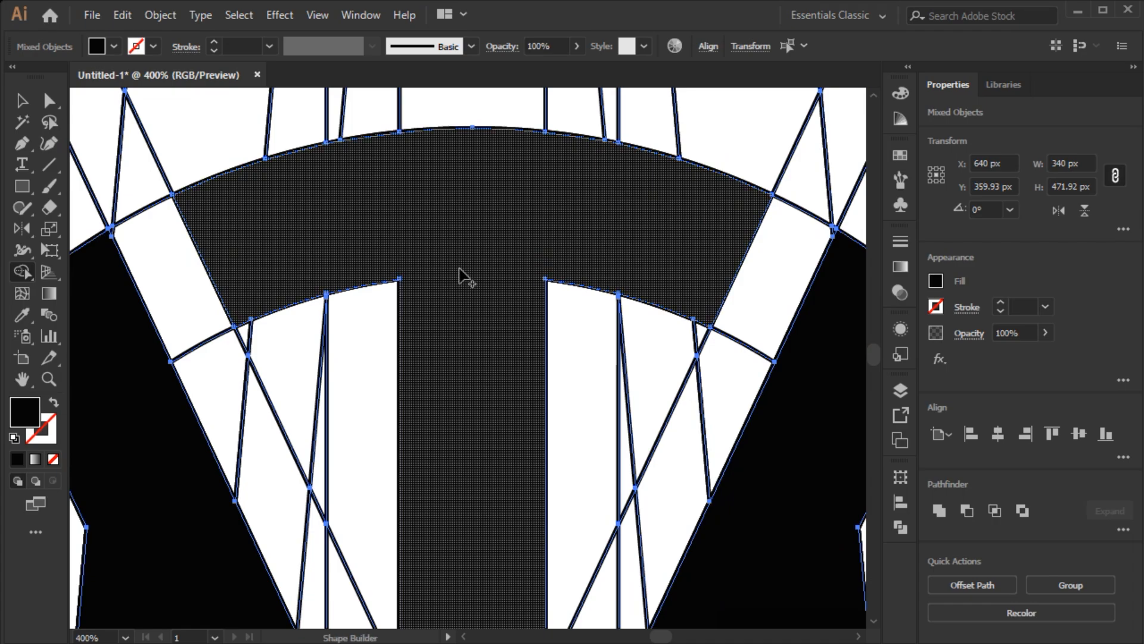
Step: Clear the selection, use the Magic Wand to select all the black-filled logo shapes, and cut them
{"action": "scroll", "coordinate": [123, 232], "scroll_direction": "up", "scroll_amount": 4}
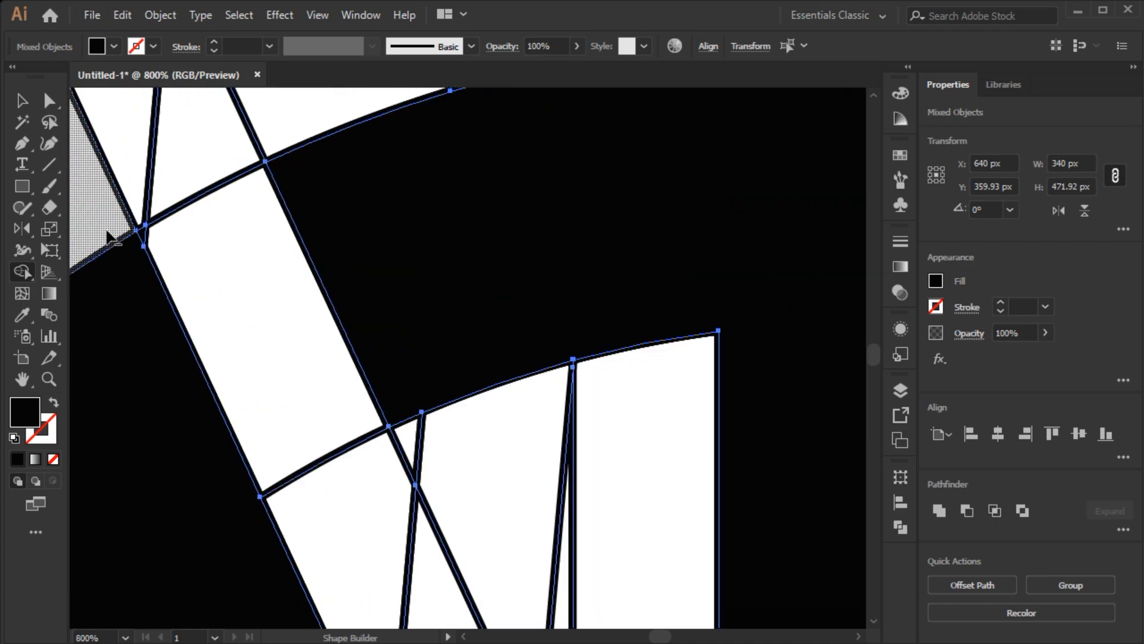
{"action": "scroll", "coordinate": [140, 239], "scroll_direction": "down", "scroll_amount": 4}
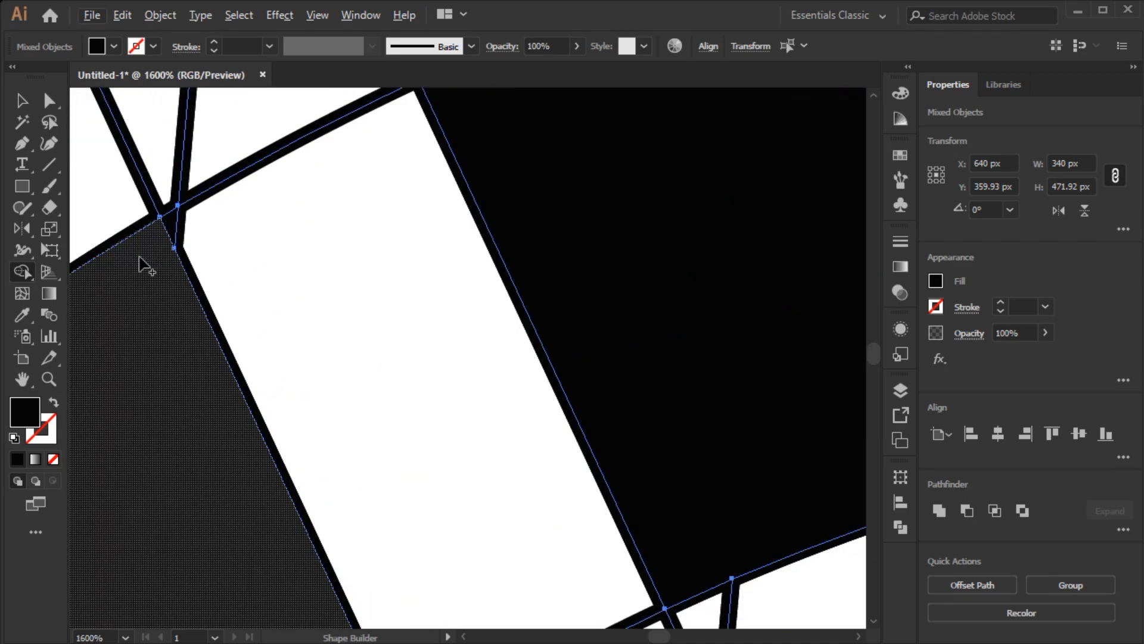
{"action": "key", "text": "ctrl+0"}
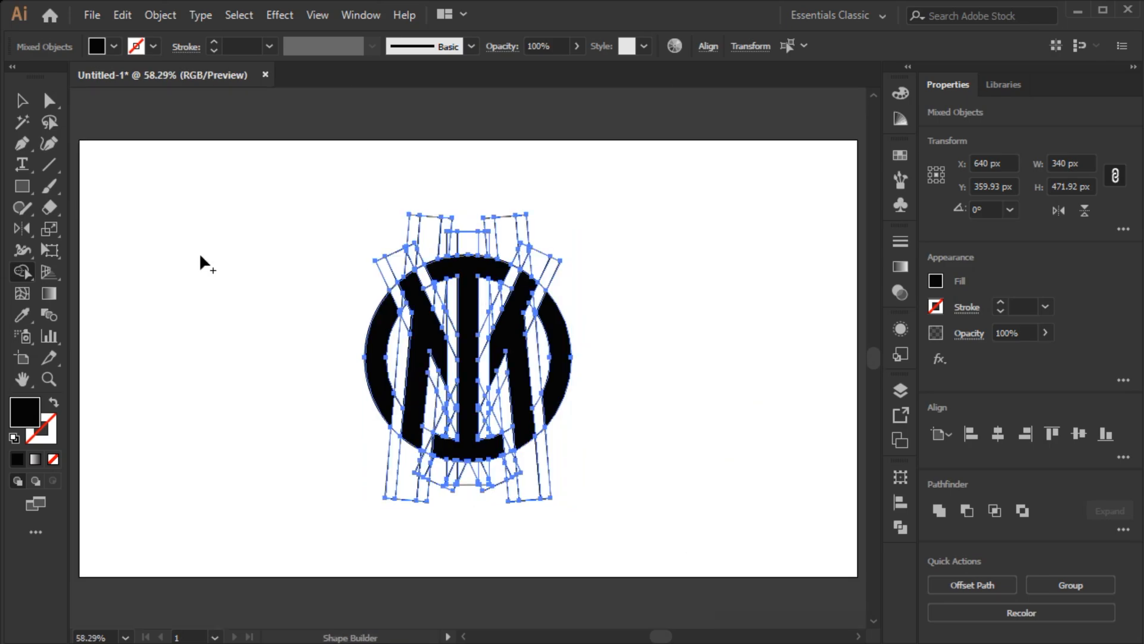
{"action": "key", "text": "ctrl+shift+a"}
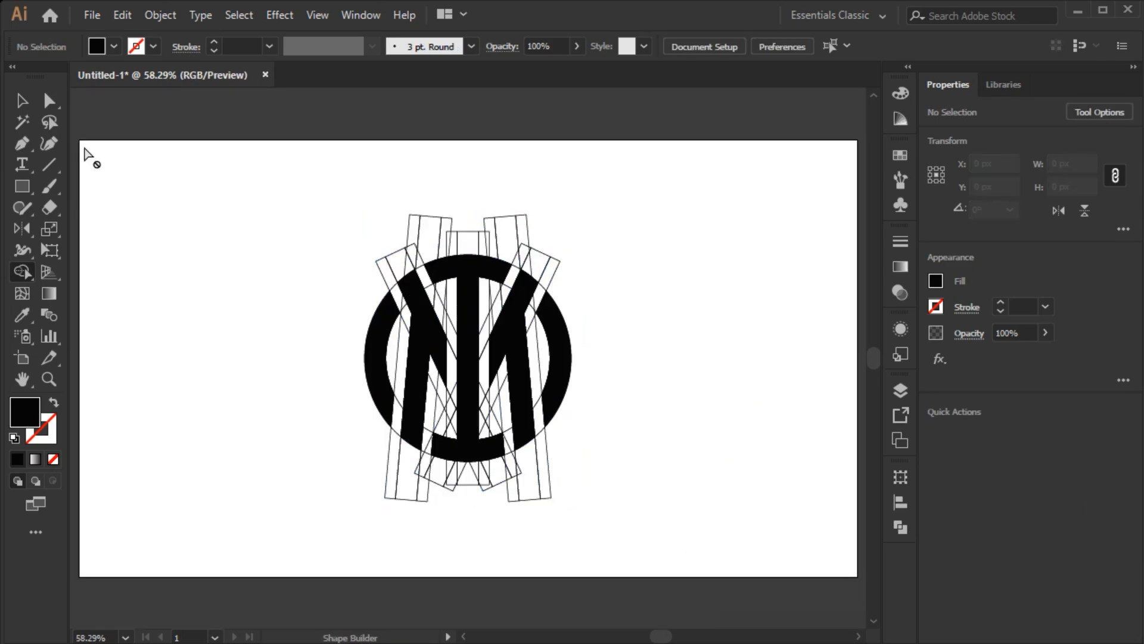
{"action": "left_click", "coordinate": [22, 122]}
{"action": "left_click", "coordinate": [488, 272]}
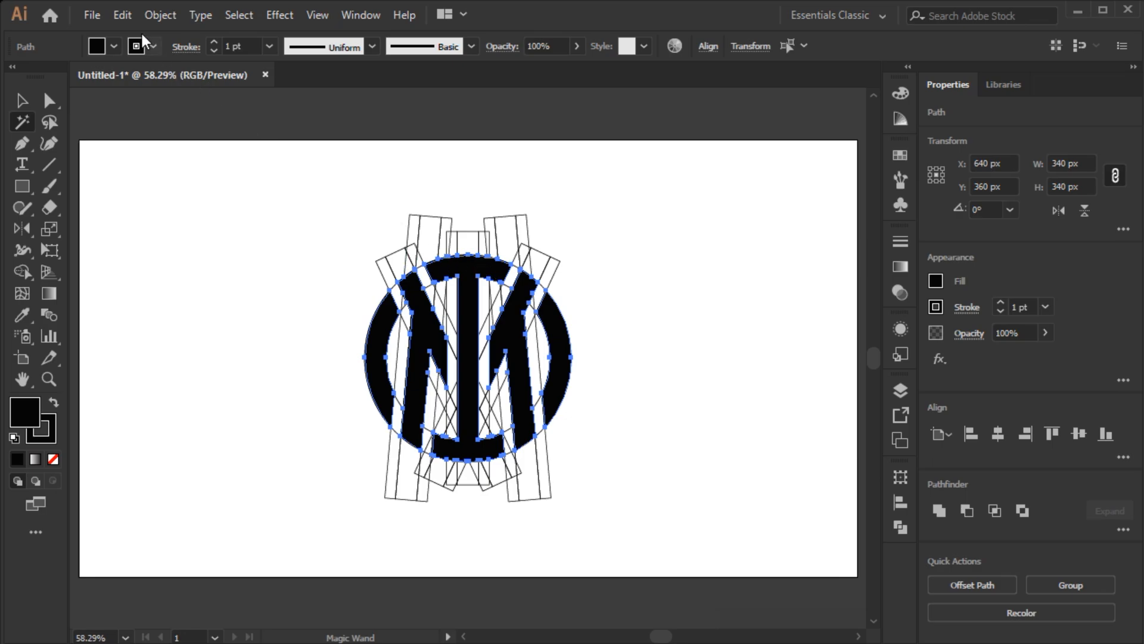
{"action": "left_click", "coordinate": [124, 17]}
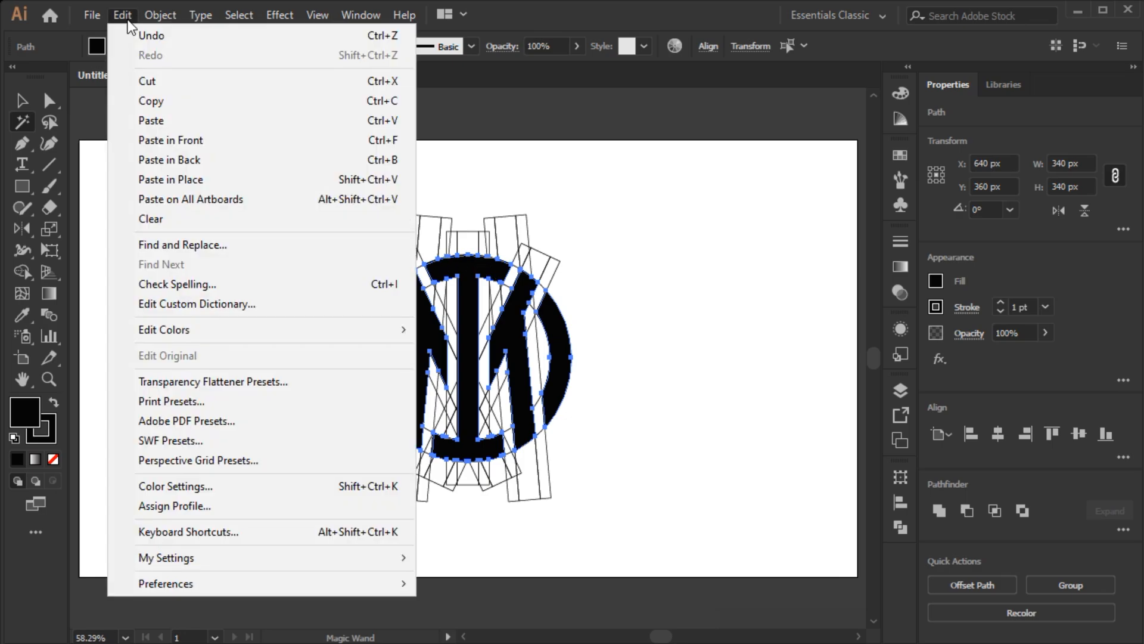
{"action": "left_click", "coordinate": [142, 82]}
Step: Delete all the leftover construction lines and paste the cut logo shapes back onto the artboard
{"action": "key", "text": "ctrl+a"}
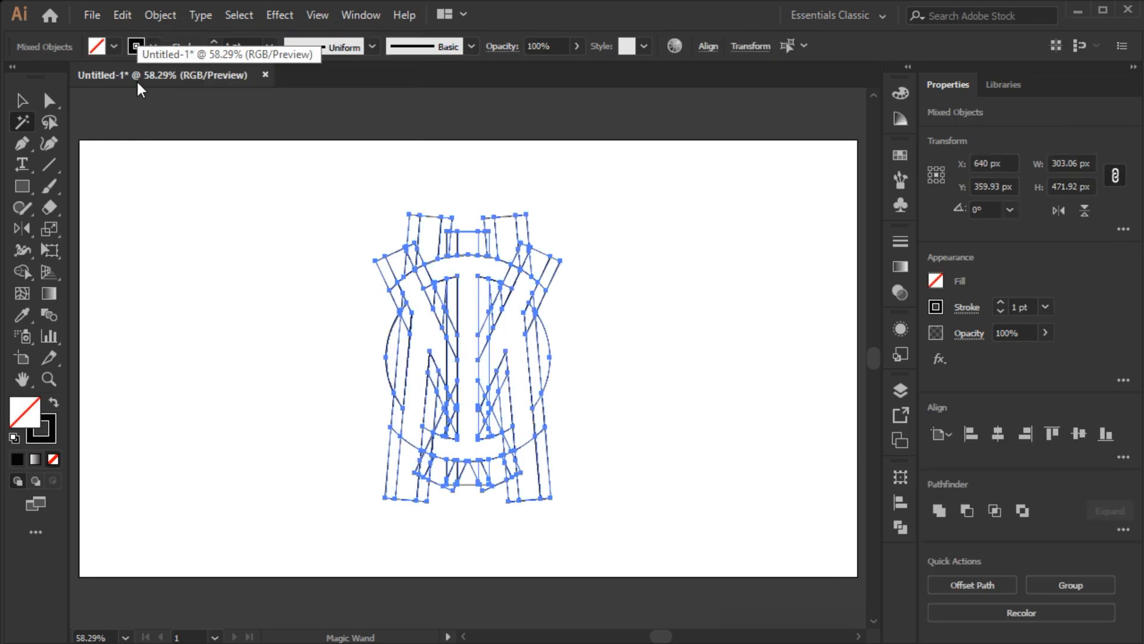
{"action": "key", "text": "Delete"}
{"action": "left_click", "coordinate": [125, 16]}
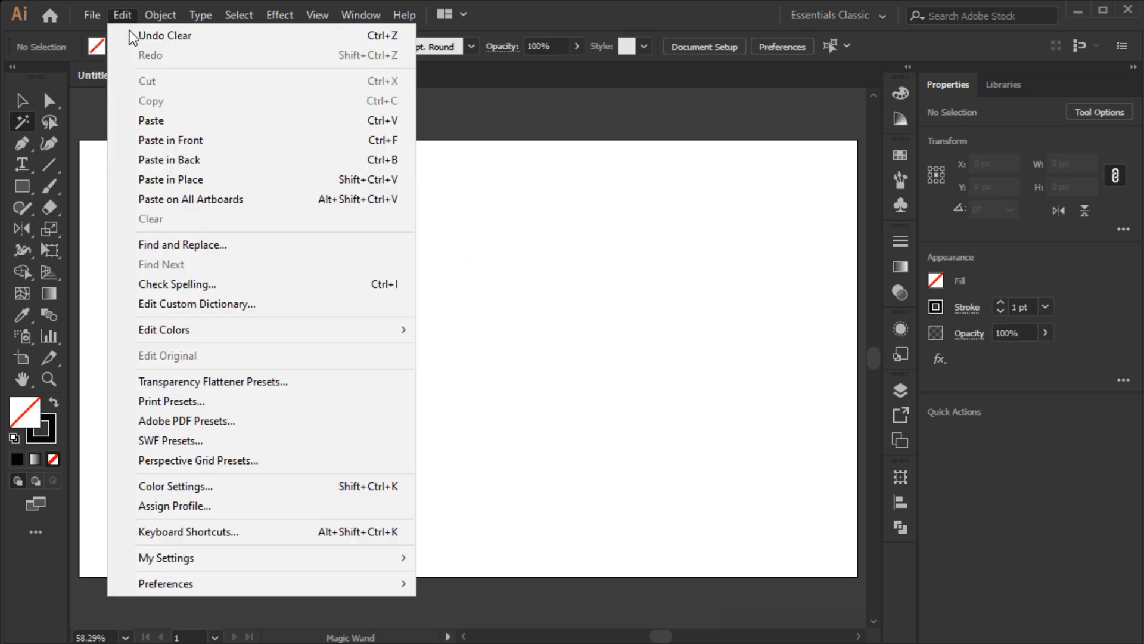
{"action": "left_click", "coordinate": [146, 121]}
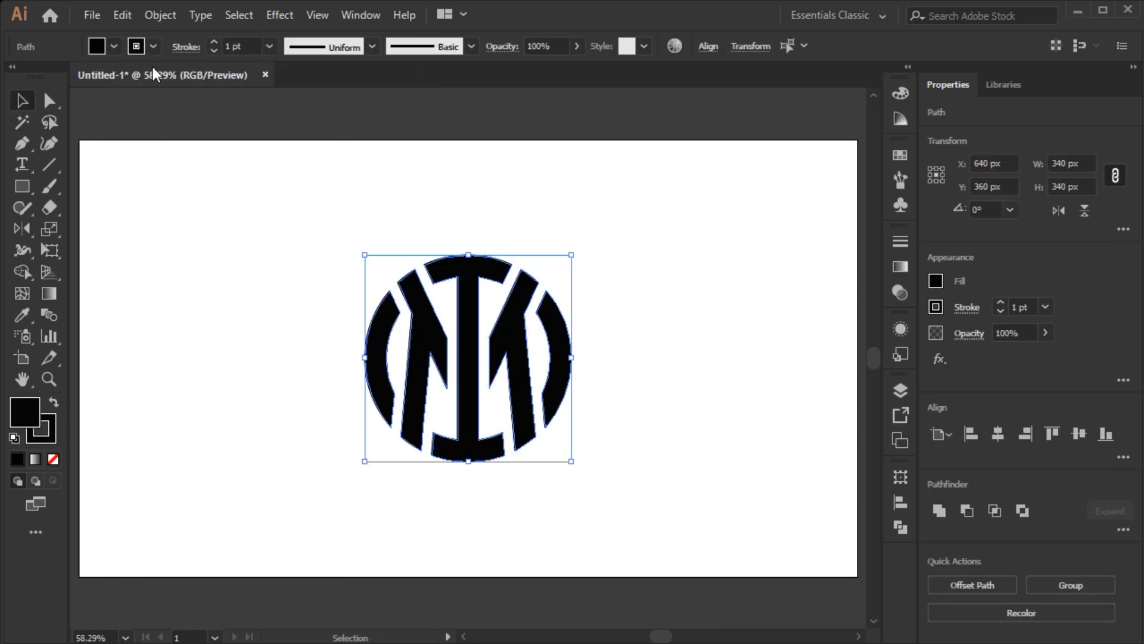
Step: Remove the stroke from the pasted logo shapes and deselect them
{"action": "left_click", "coordinate": [153, 46]}
{"action": "left_click", "coordinate": [15, 79]}
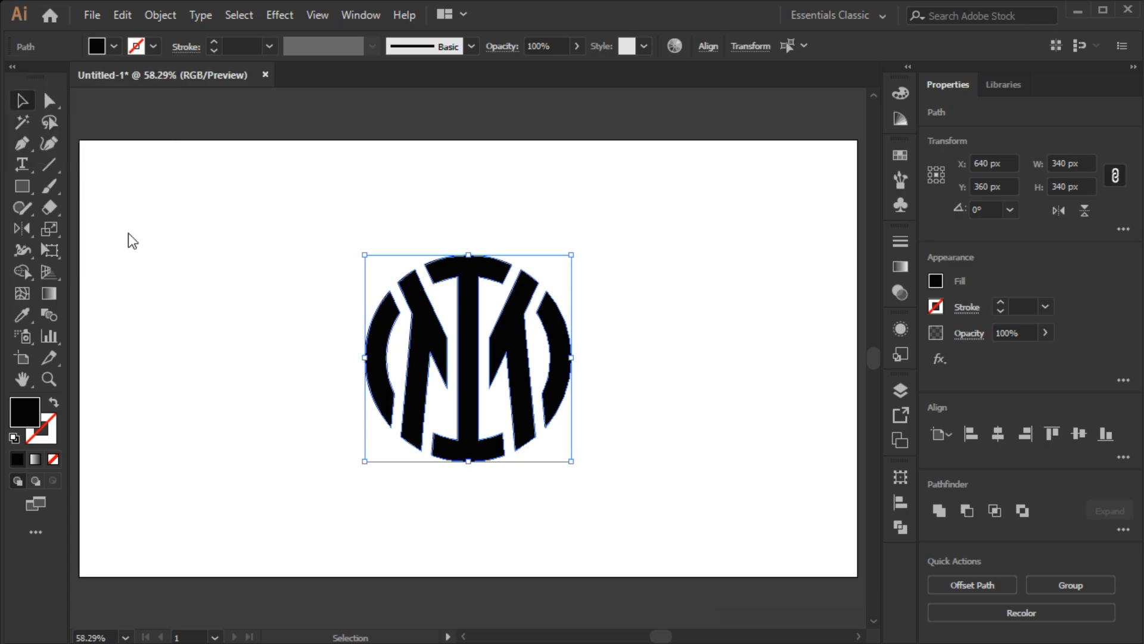
{"action": "key", "text": "ctrl+shift+a"}
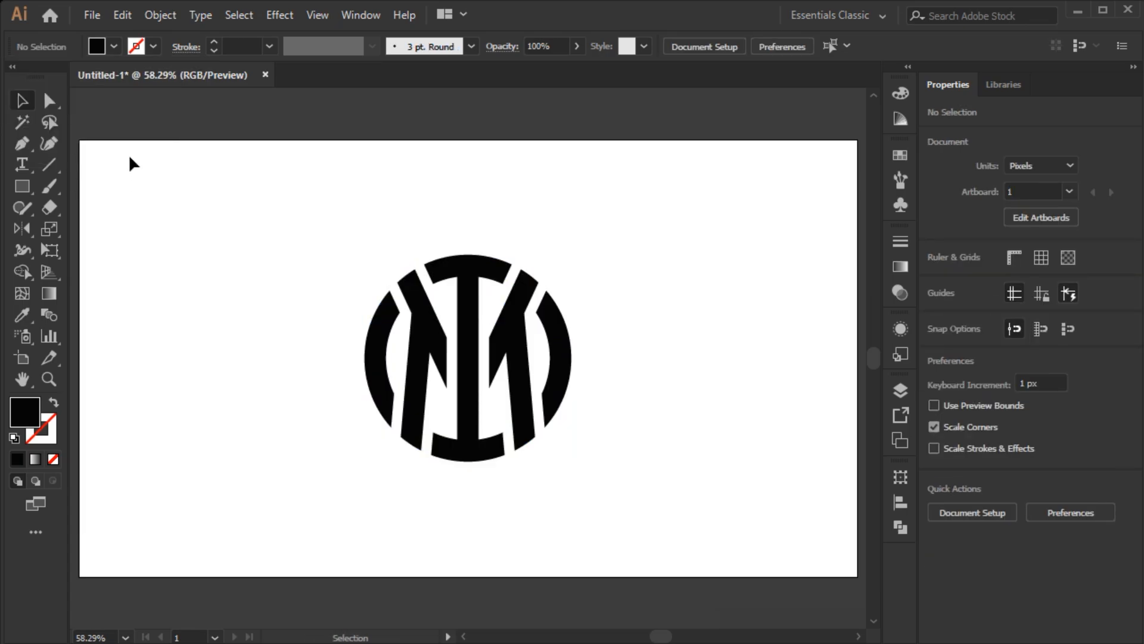
Step: Show all hidden objects and use the Eyedropper to give the outer circle the logo's black fill without stroke
{"action": "left_click", "coordinate": [156, 18]}
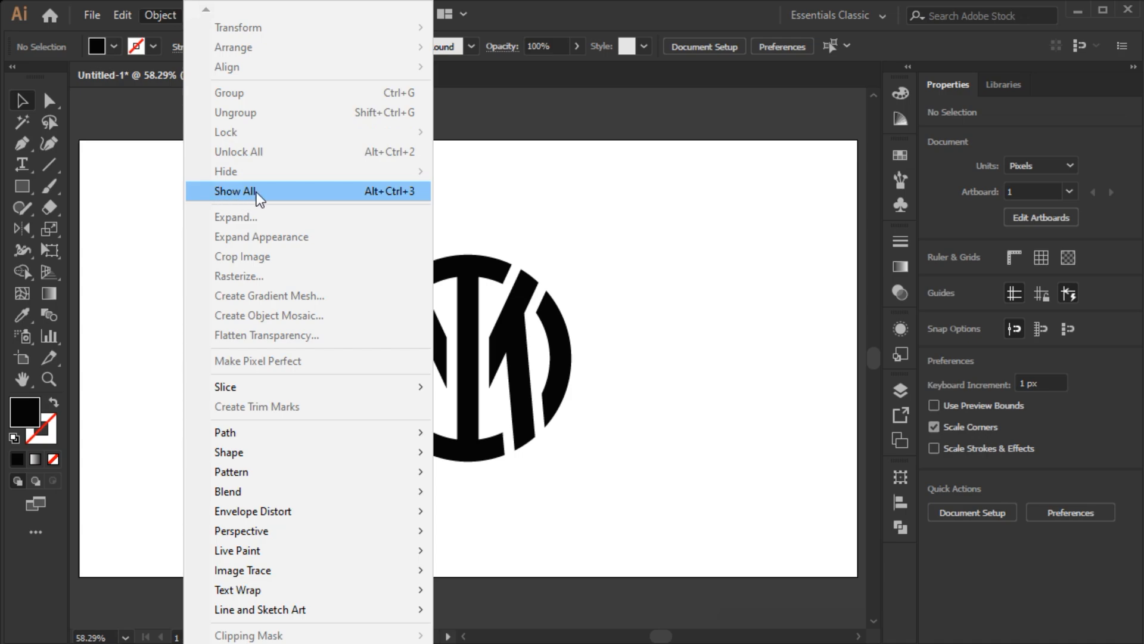
{"action": "left_click", "coordinate": [224, 192]}
{"action": "left_click", "coordinate": [245, 246]}
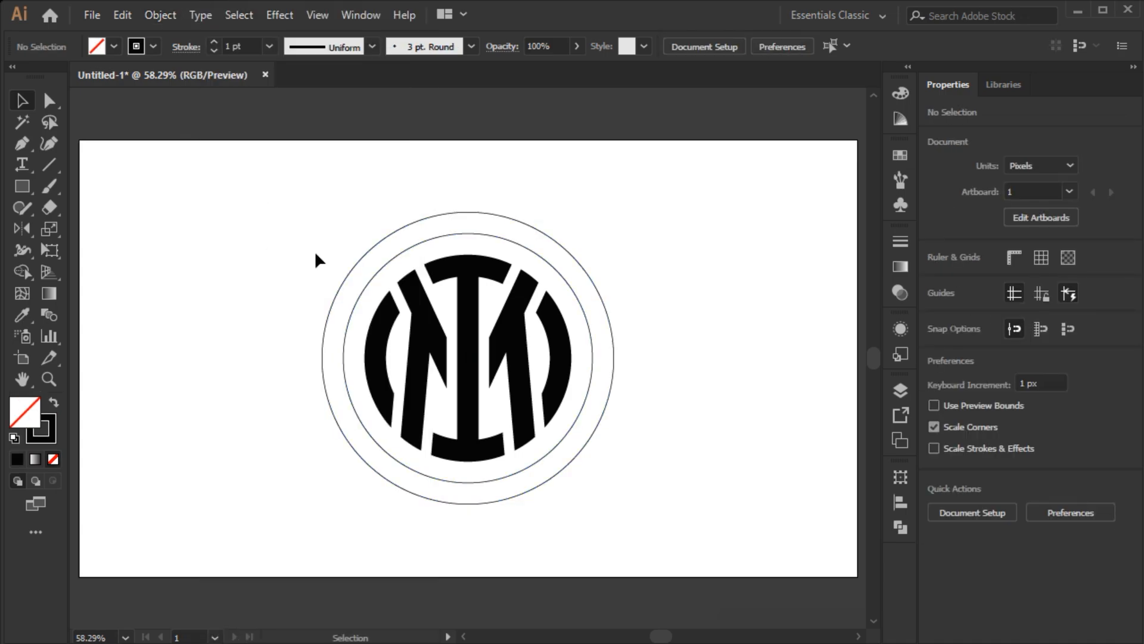
{"action": "left_click", "coordinate": [405, 227]}
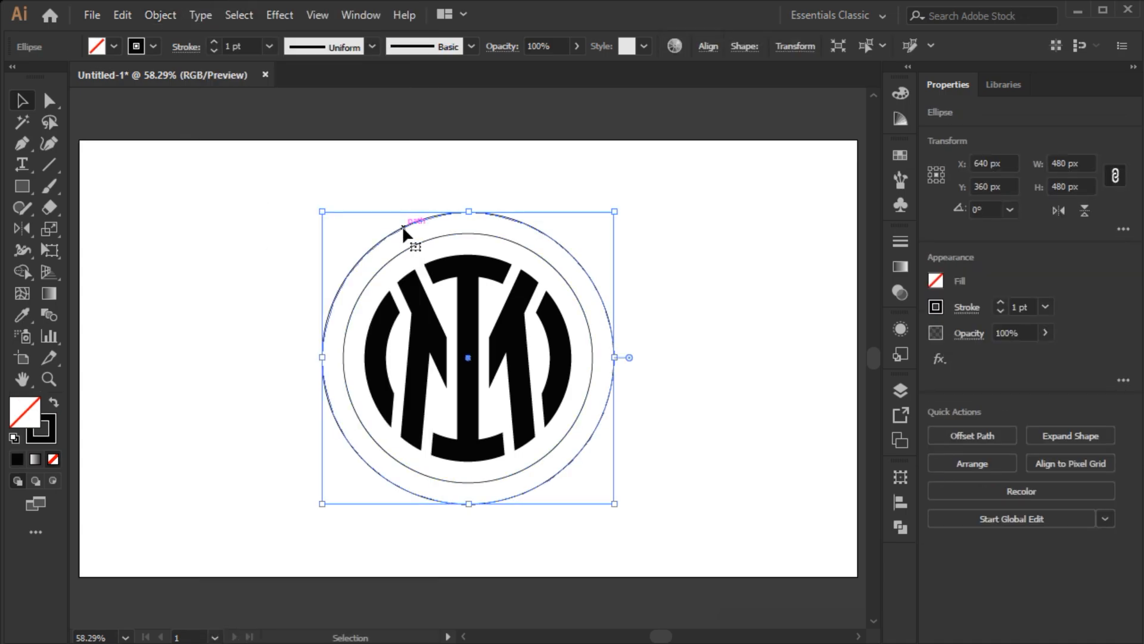
{"action": "key", "text": "i"}
{"action": "left_click", "coordinate": [456, 263]}
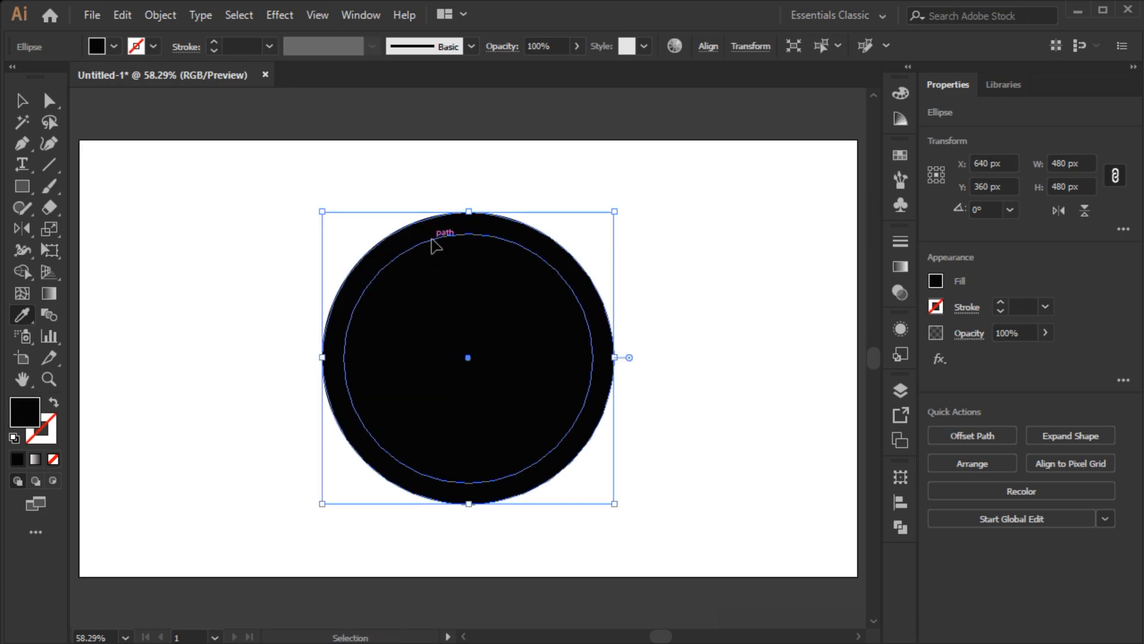
Step: Give the inner circle around the monogram no stroke and a blue fill of R 1, G 30, B 160
{"action": "left_click", "coordinate": [432, 239], "text": "ctrl"}
{"action": "key", "text": "v"}
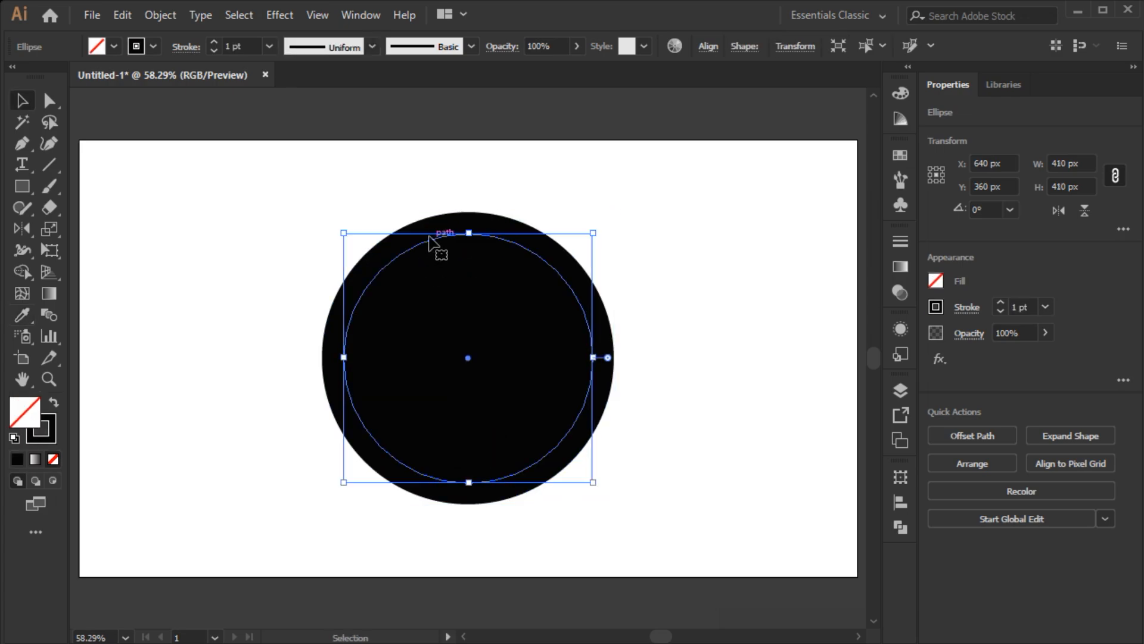
{"action": "left_click", "coordinate": [60, 404]}
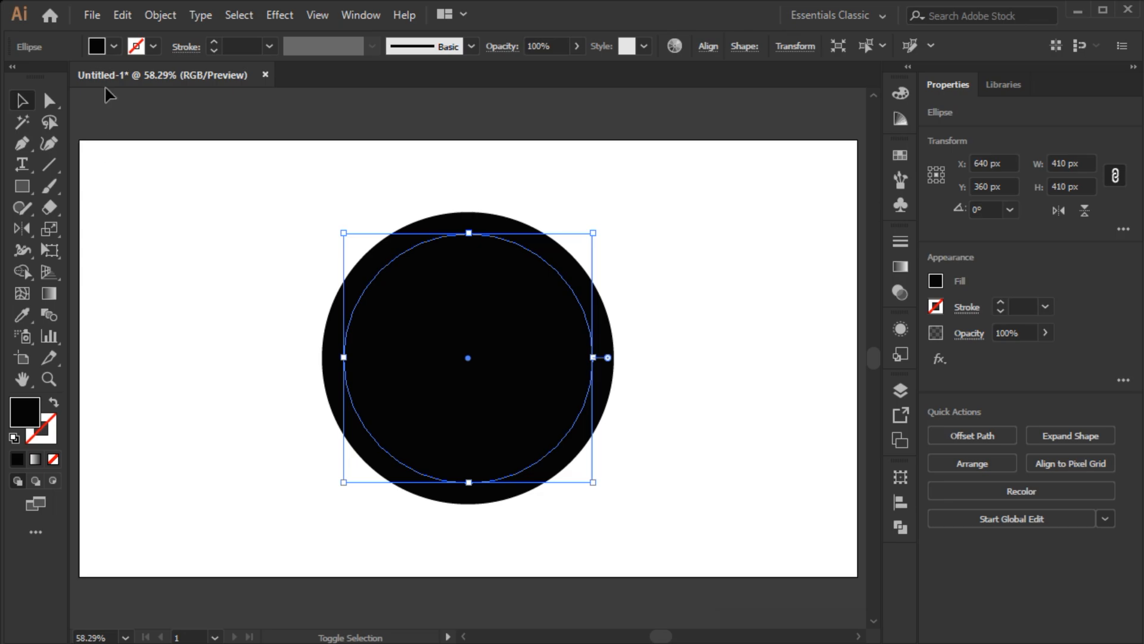
{"action": "left_click", "coordinate": [106, 45], "text": "shift"}
{"action": "left_click", "coordinate": [177, 80]}
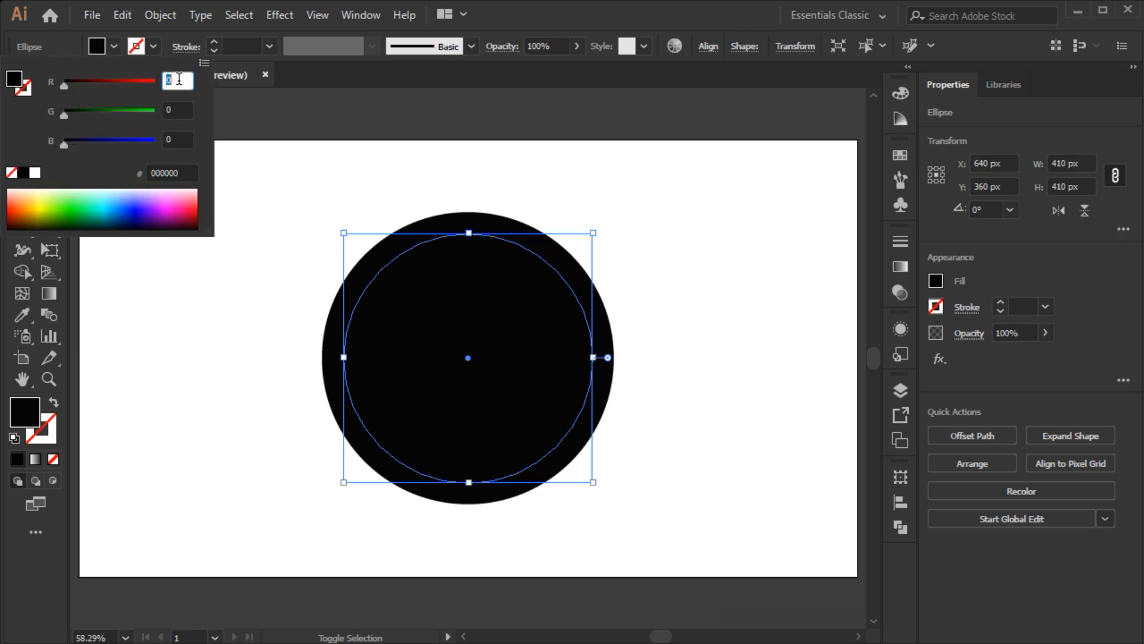
{"action": "type", "text": "1"}
{"action": "key", "text": "Tab"}
{"action": "type", "text": "30"}
{"action": "key", "text": "Tab"}
{"action": "type", "text": "160"}
{"action": "key", "text": "Tab"}
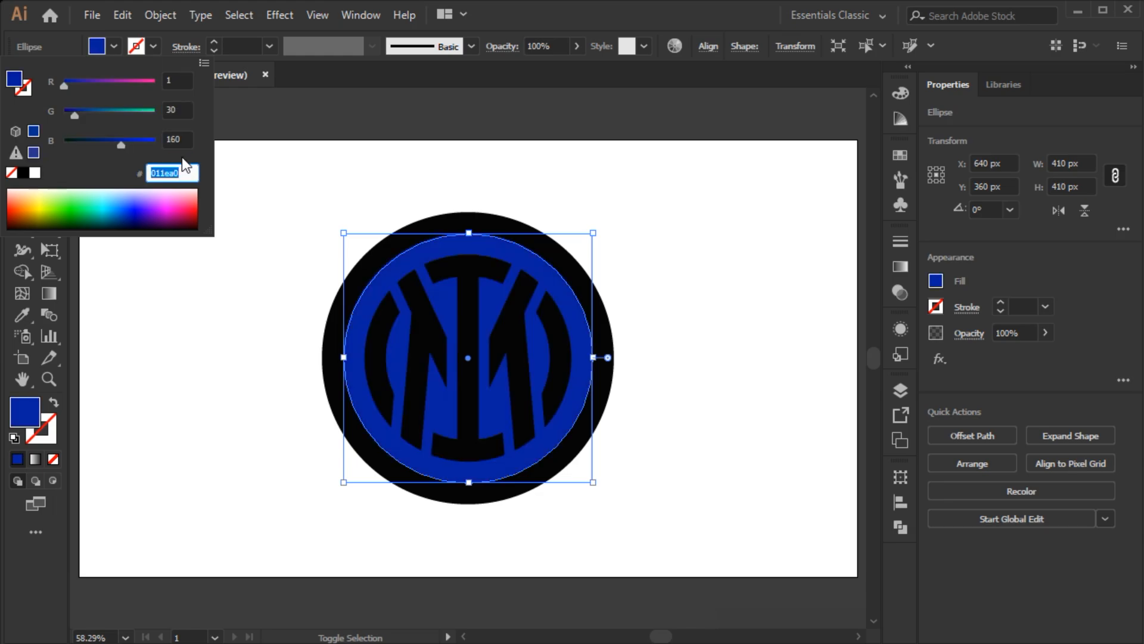
{"action": "key", "text": "Return"}
{"action": "left_click", "coordinate": [301, 178]}
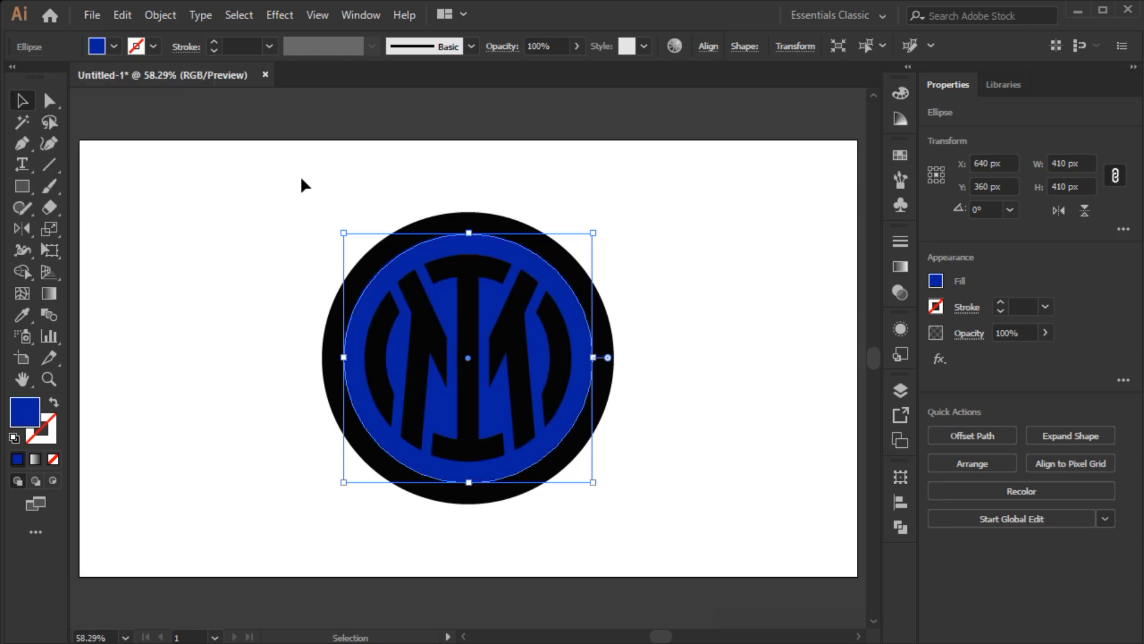
{"action": "left_click", "coordinate": [302, 184]}
Step: Select the central bar, both slanted legs and both side arcs of the monogram, and group them
{"action": "left_click", "coordinate": [451, 274]}
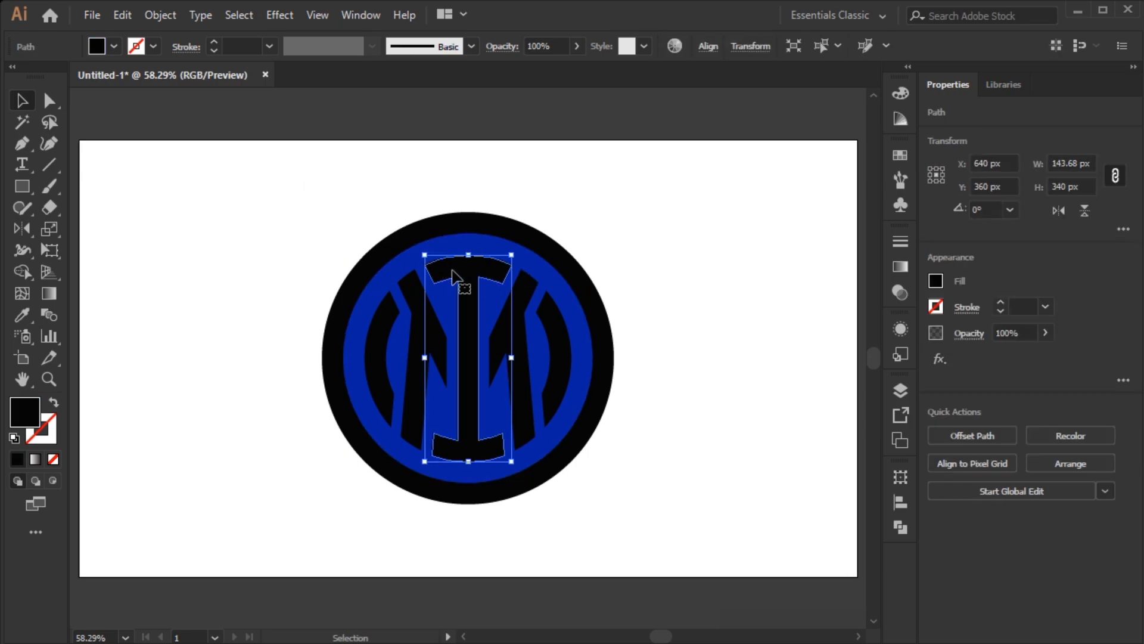
{"action": "left_click", "coordinate": [394, 324], "text": "shift"}
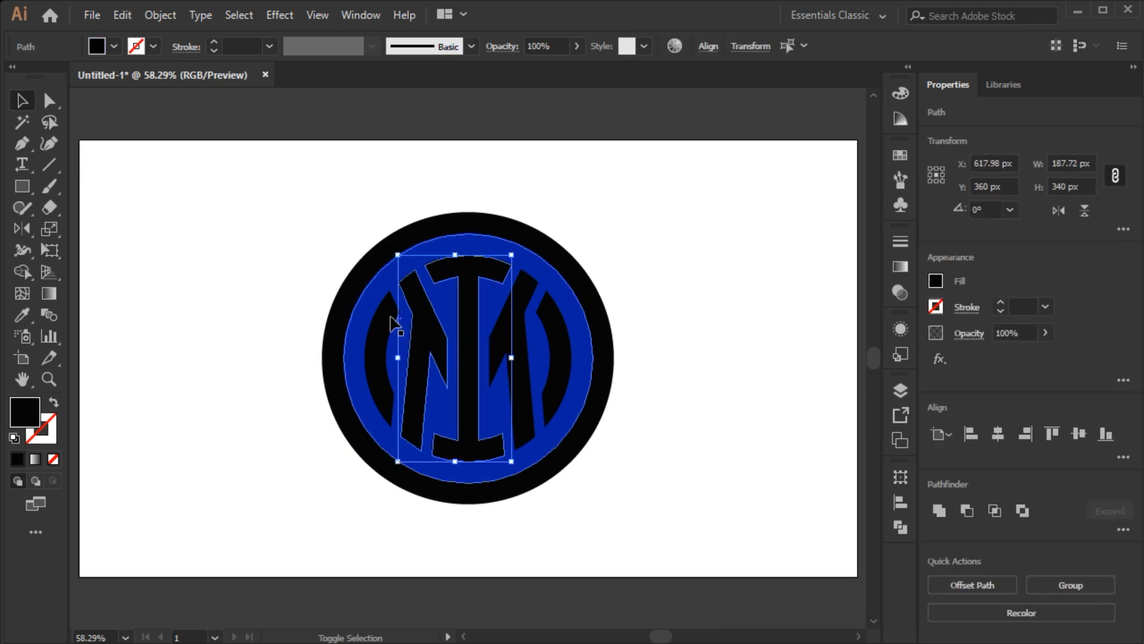
{"action": "left_click", "coordinate": [510, 319], "text": "shift"}
{"action": "left_click", "coordinate": [548, 322], "text": "shift"}
{"action": "right_click", "coordinate": [162, 186]}
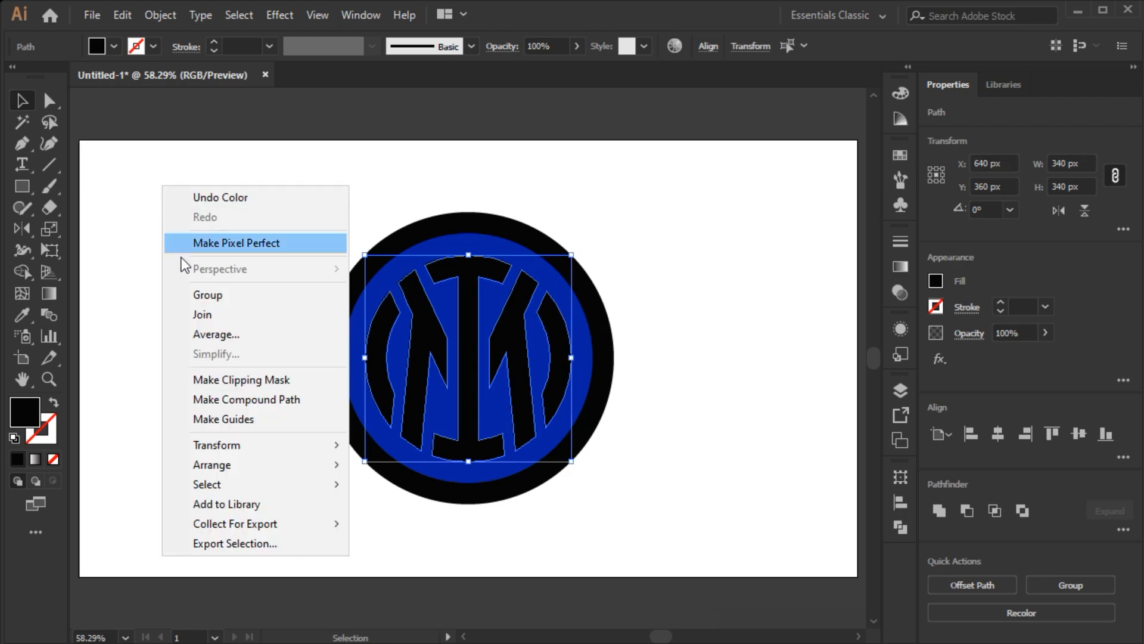
{"action": "left_click", "coordinate": [205, 296]}
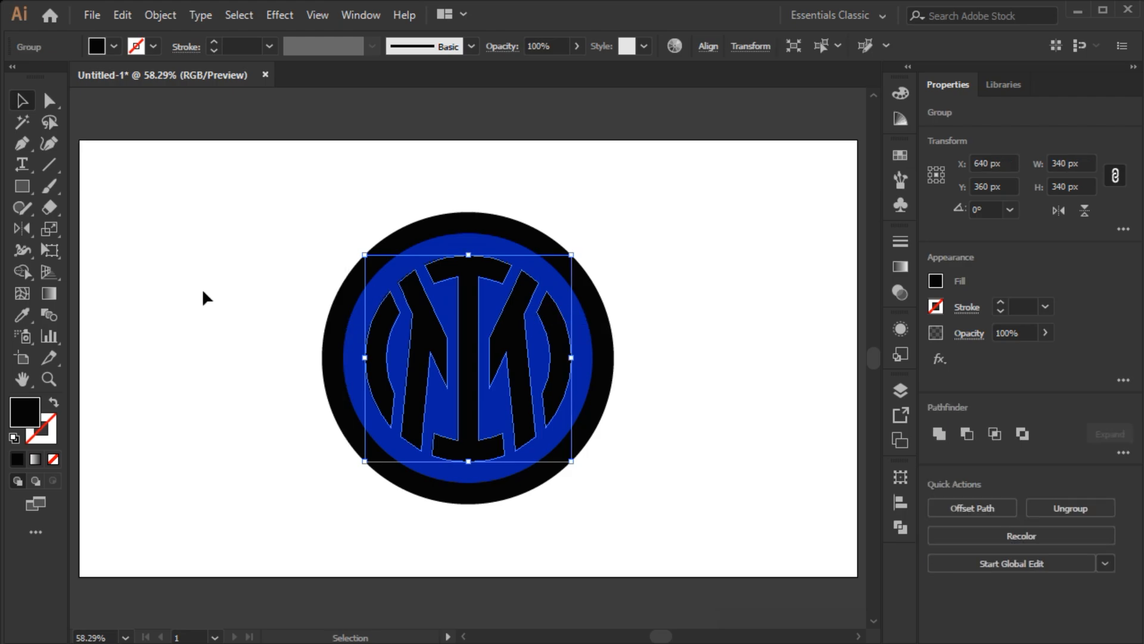
Step: Recolor the monogram group white by sampling the blank artboard with the Eyedropper, and deselect it
{"action": "left_click", "coordinate": [27, 312]}
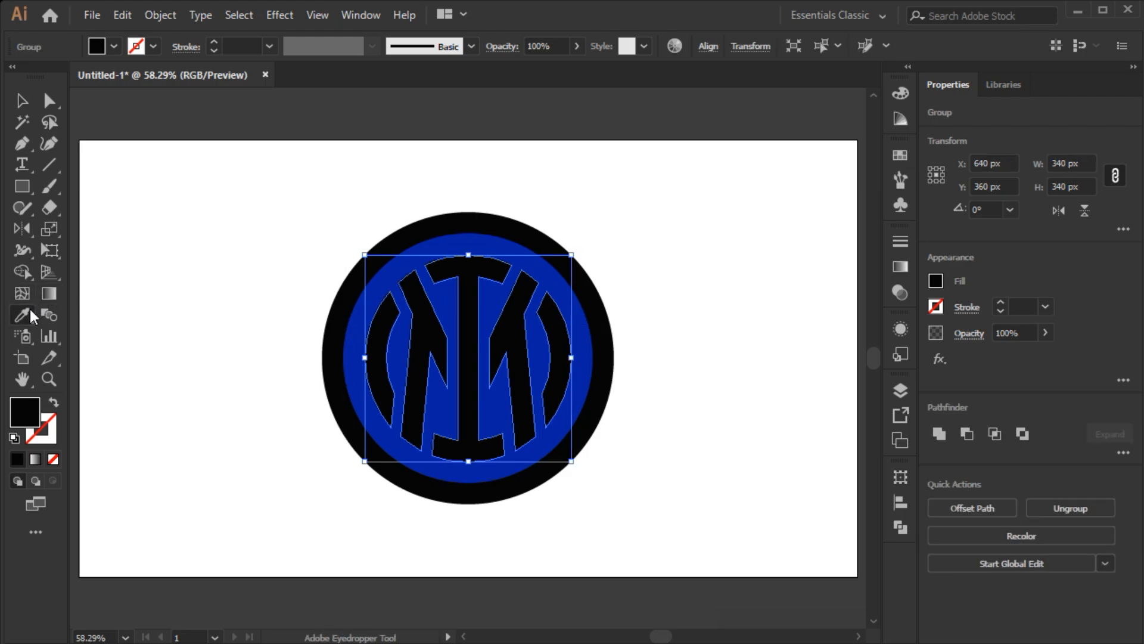
{"action": "left_click", "coordinate": [203, 250]}
{"action": "left_click", "coordinate": [202, 249], "text": "ctrl"}
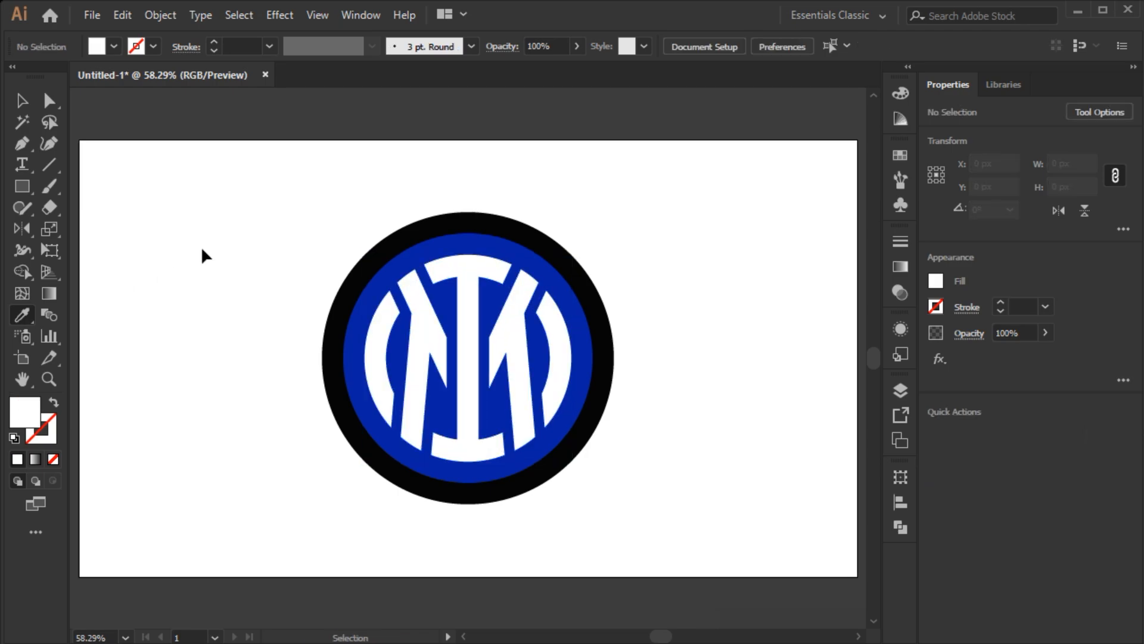
Step: Group all the artwork and scale the complete logo down slightly and proportionally about its centre
{"action": "key", "text": "ctrl+a"}
{"action": "key", "text": "v"}
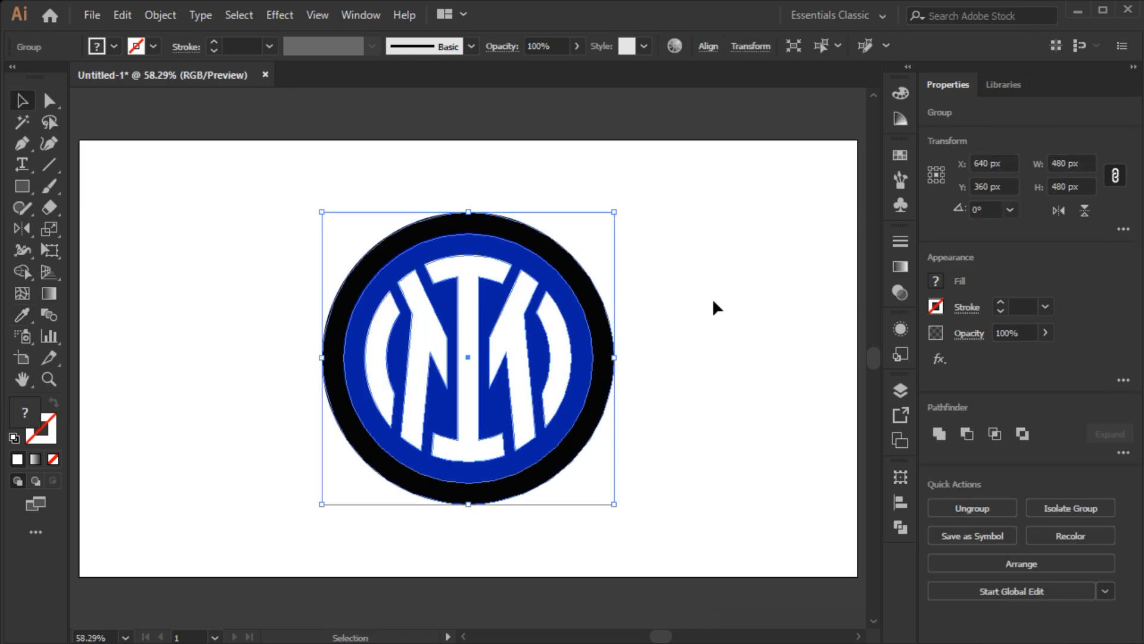
{"action": "left_click", "coordinate": [717, 307]}
{"action": "key", "text": "ctrl+a"}
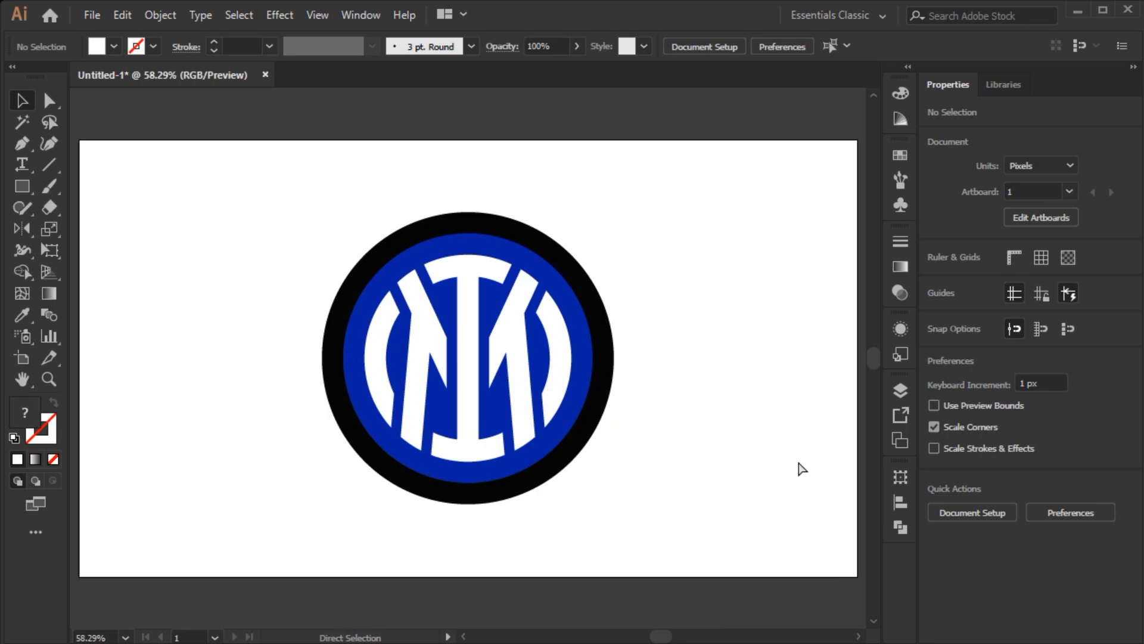
{"action": "left_click_drag", "start_coordinate": [469, 212], "coordinate": [469, 234]}
{"action": "left_click", "coordinate": [635, 224]}
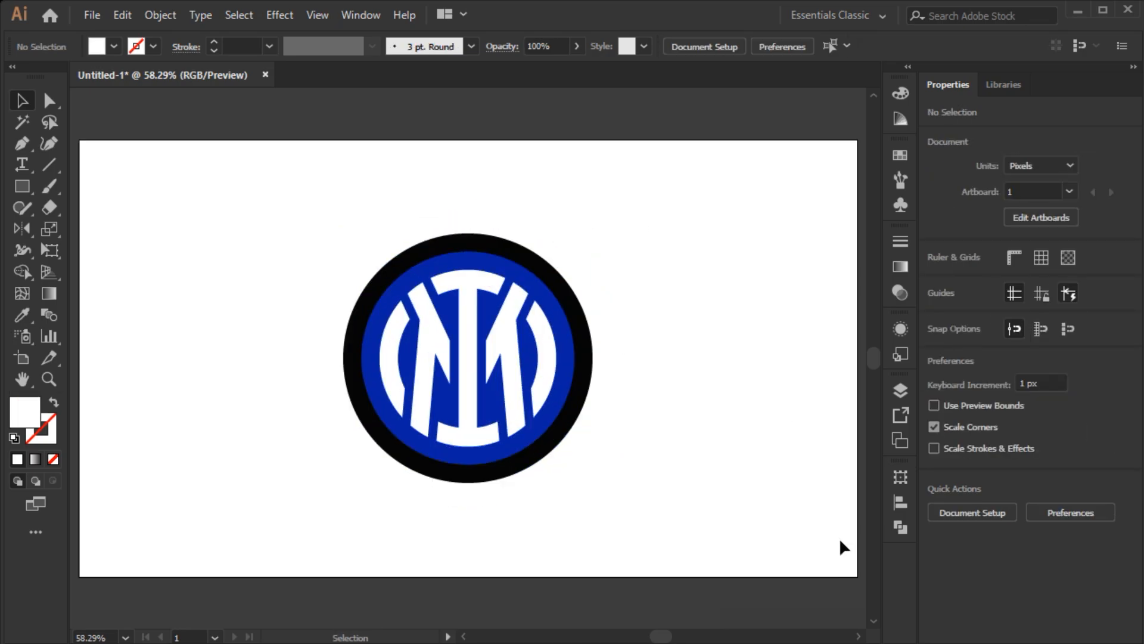